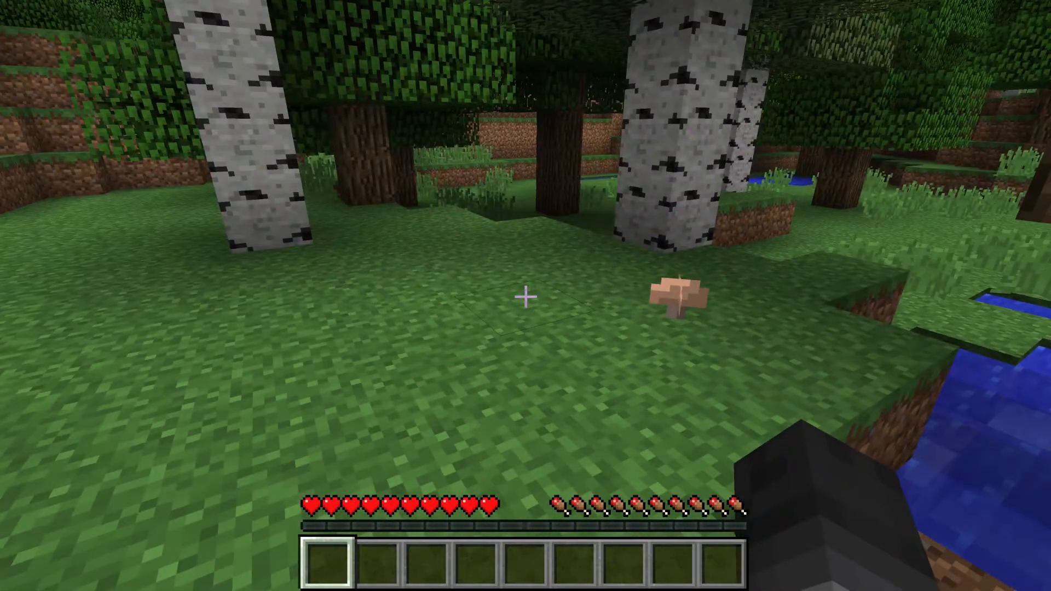
Step: Walk through the forest and look over the trees, grass and ponds in the game world
key("a")
key("w")
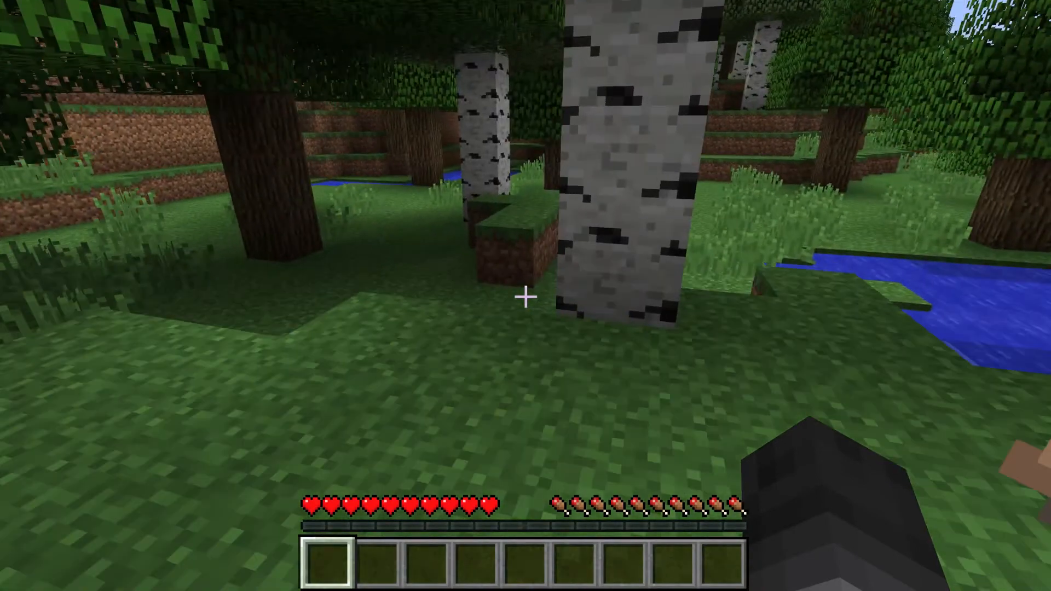
key("w")
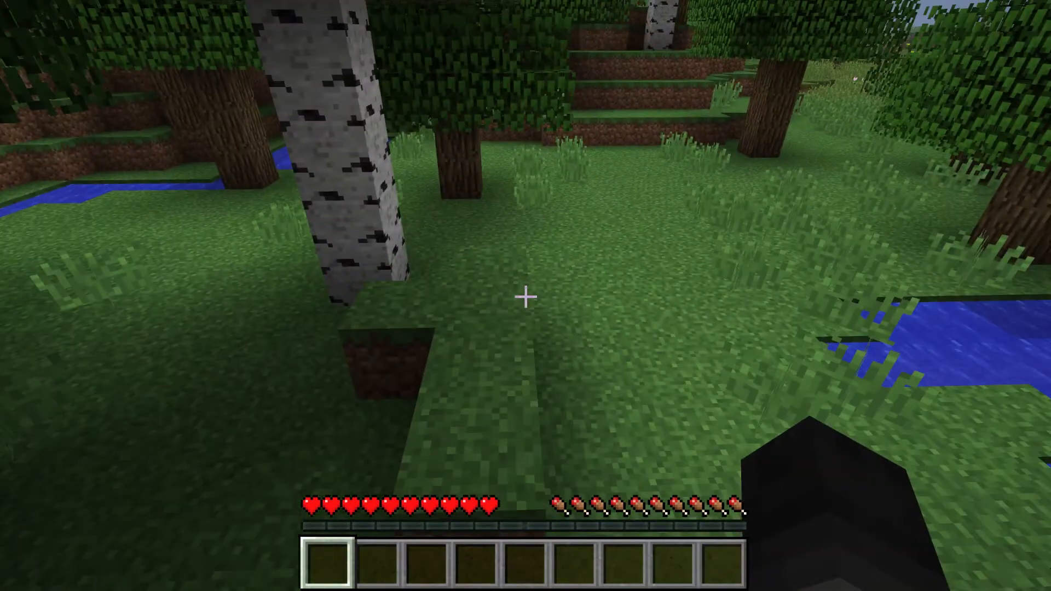
key("w")
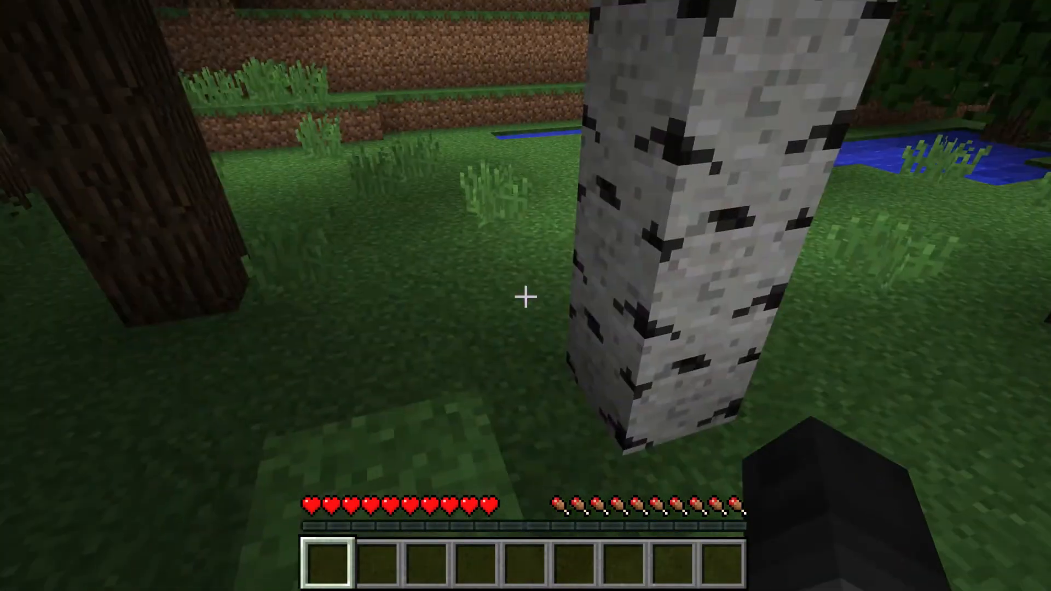
key("w")
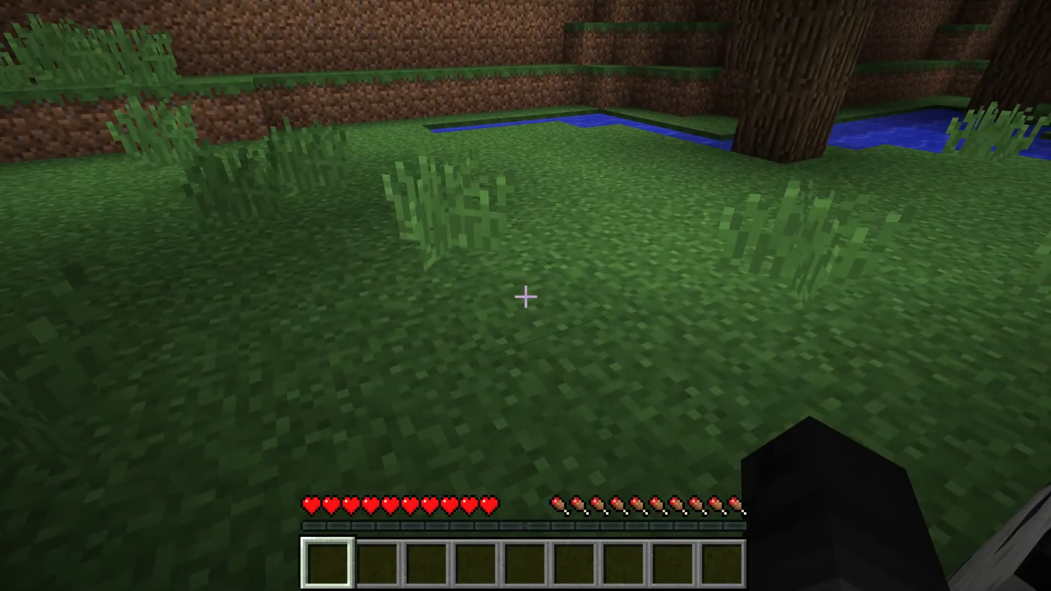
key("w")
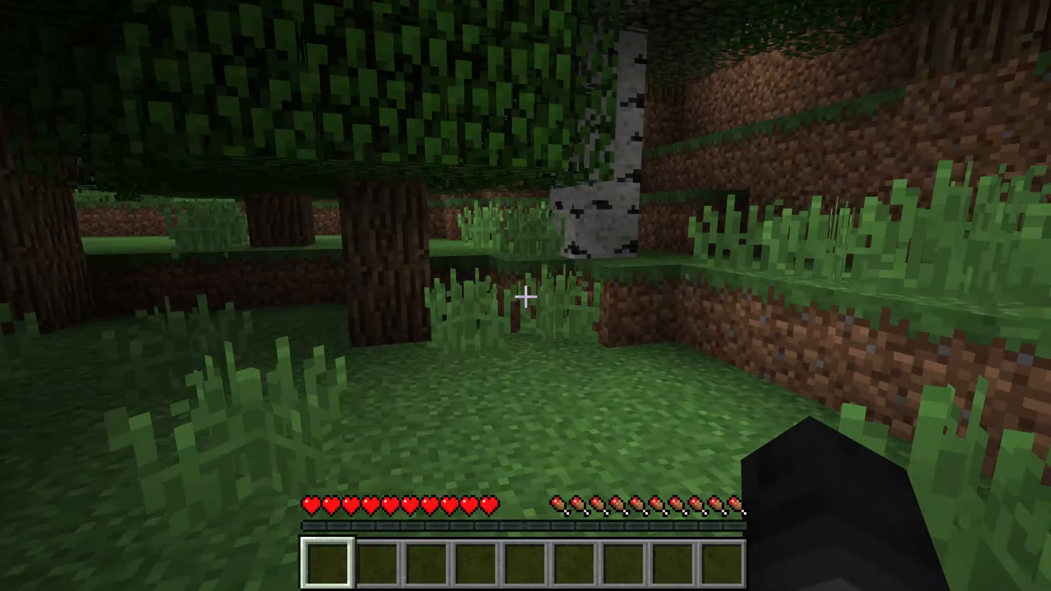
key("w")
key("w")
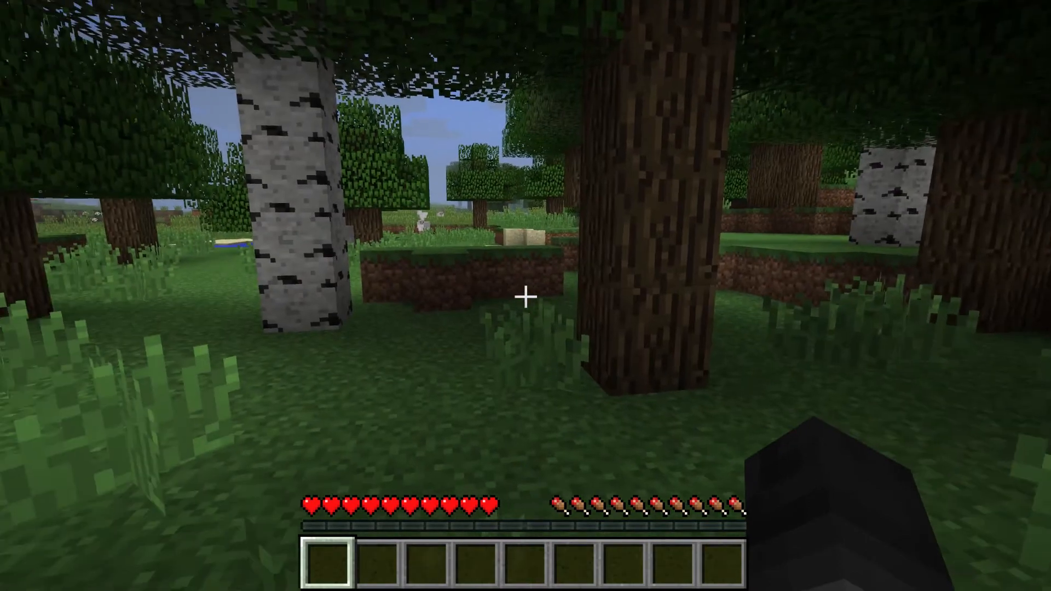
key("w")
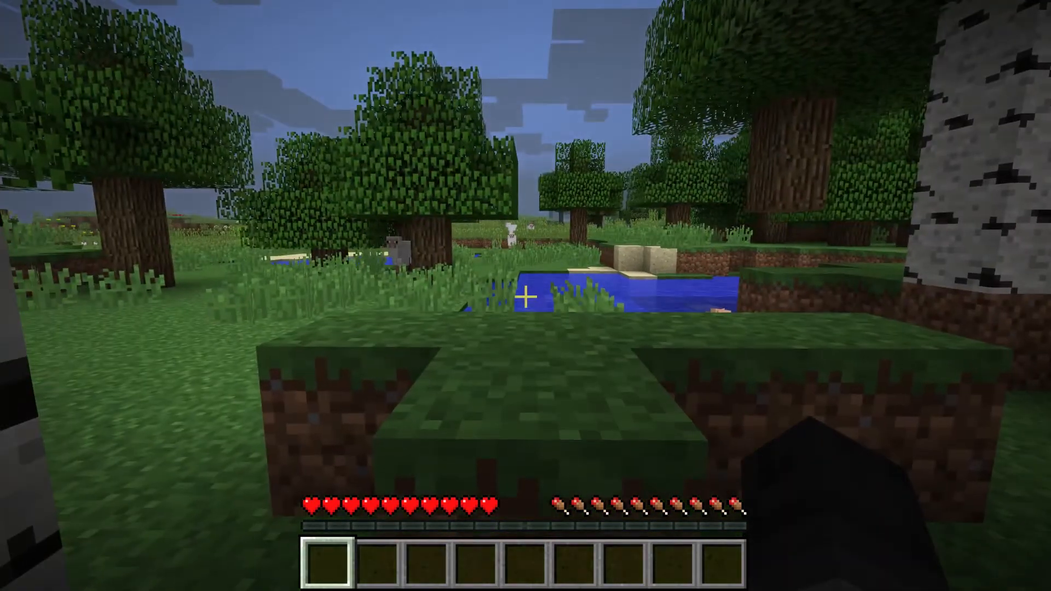
key("w")
key("space")
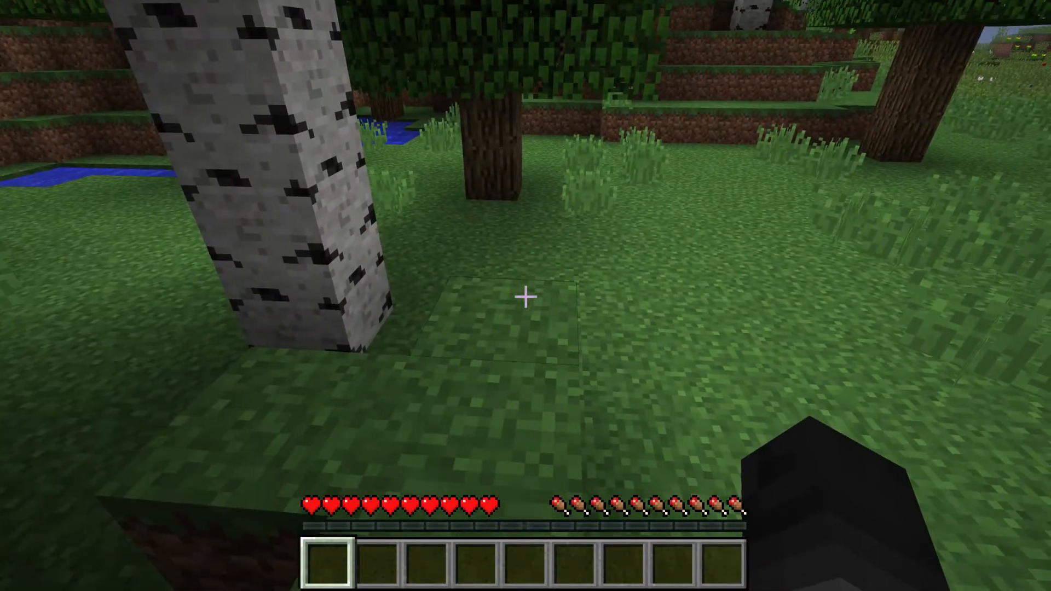
key("w")
key("w")
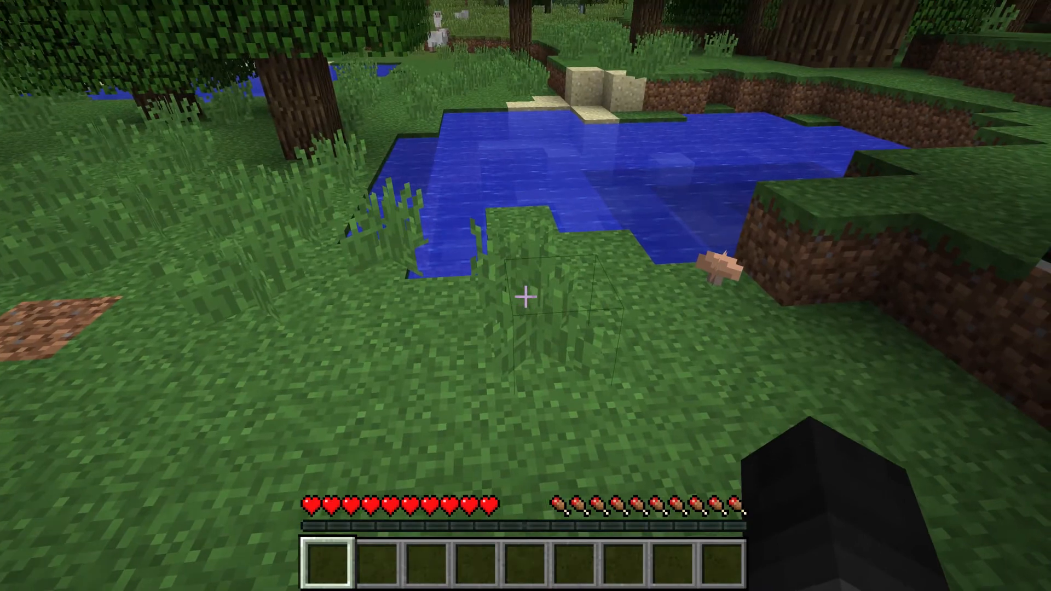
Step: Break the tall grass beside the pond, collect the seeds and continue along the water's edge
left_click(526, 297)
key("w")
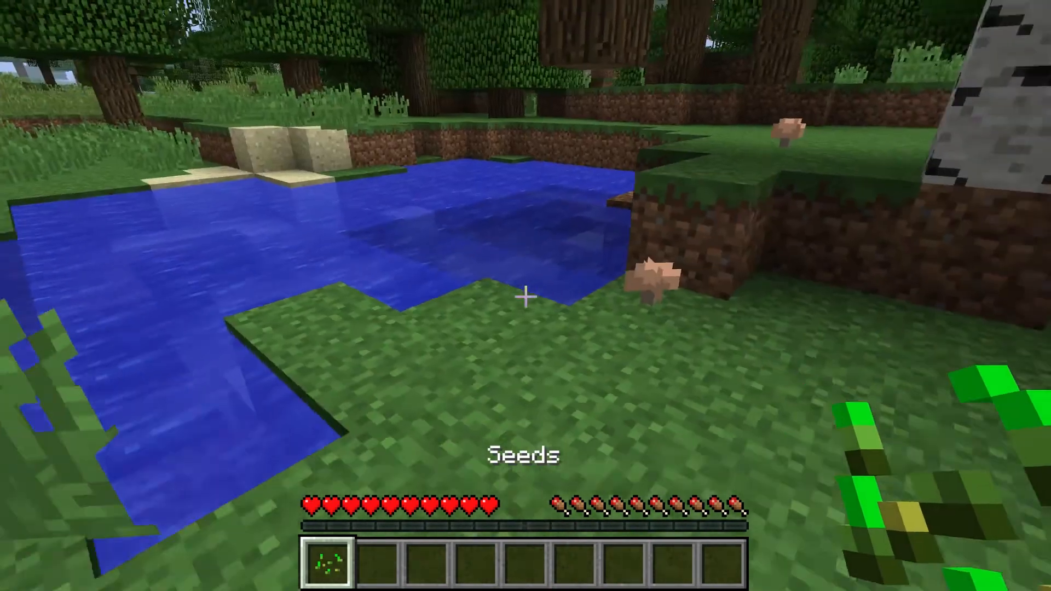
key("w")
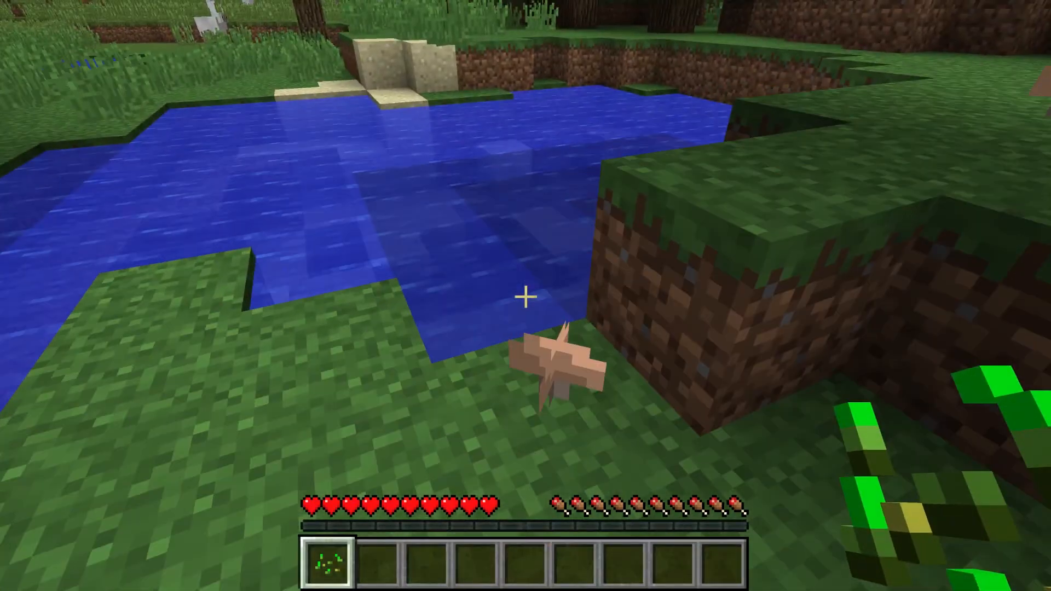
key("w")
key("space")
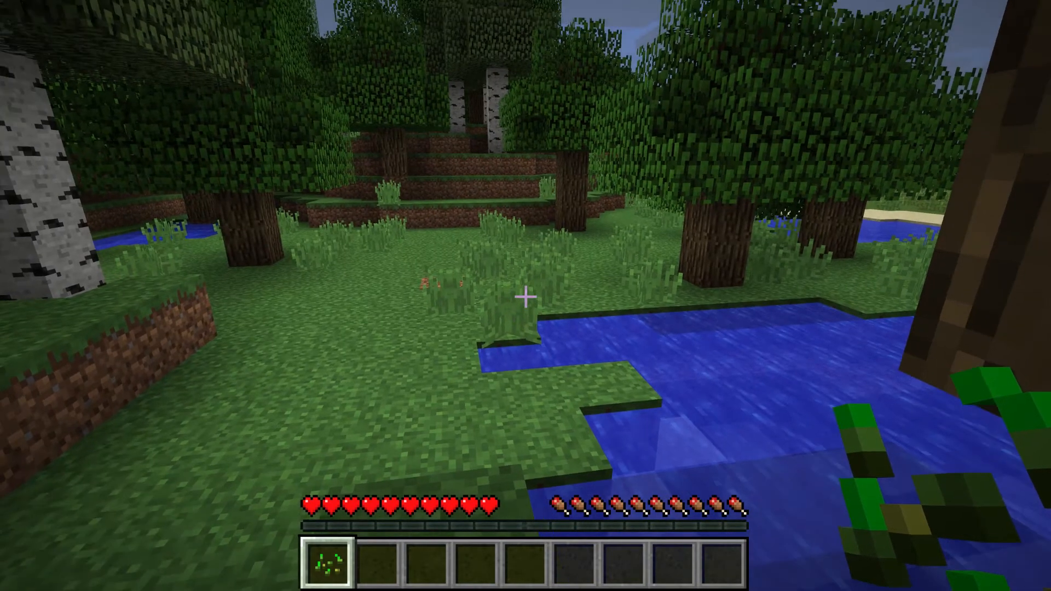
key("a")
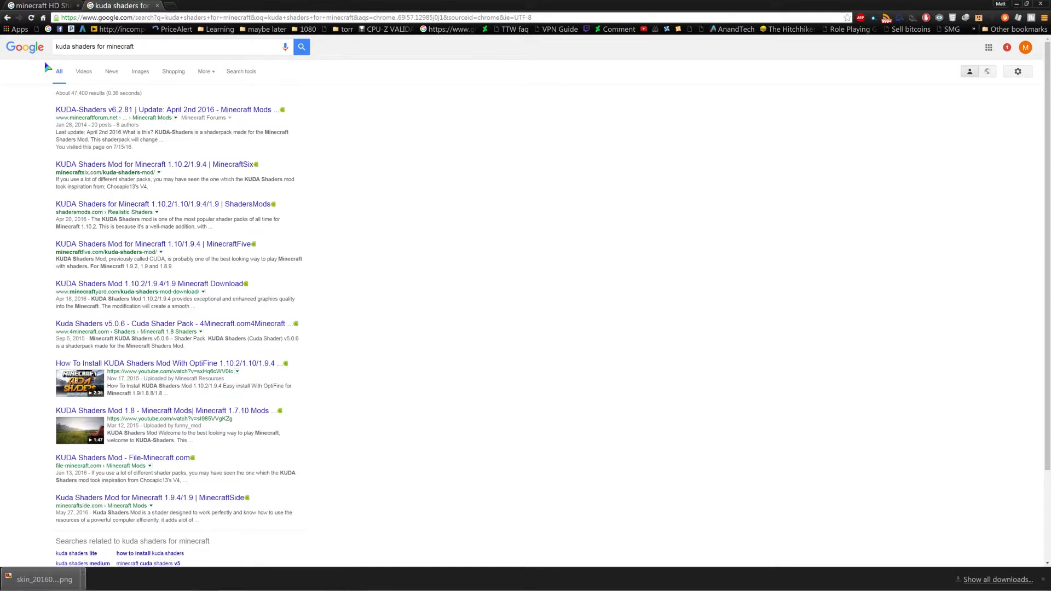
Step: Switch to the browser's Minecraft HD Shaders results, open MinecraftSix's GLSL Shaders Mod page and look over its preview images
left_click(57, 6)
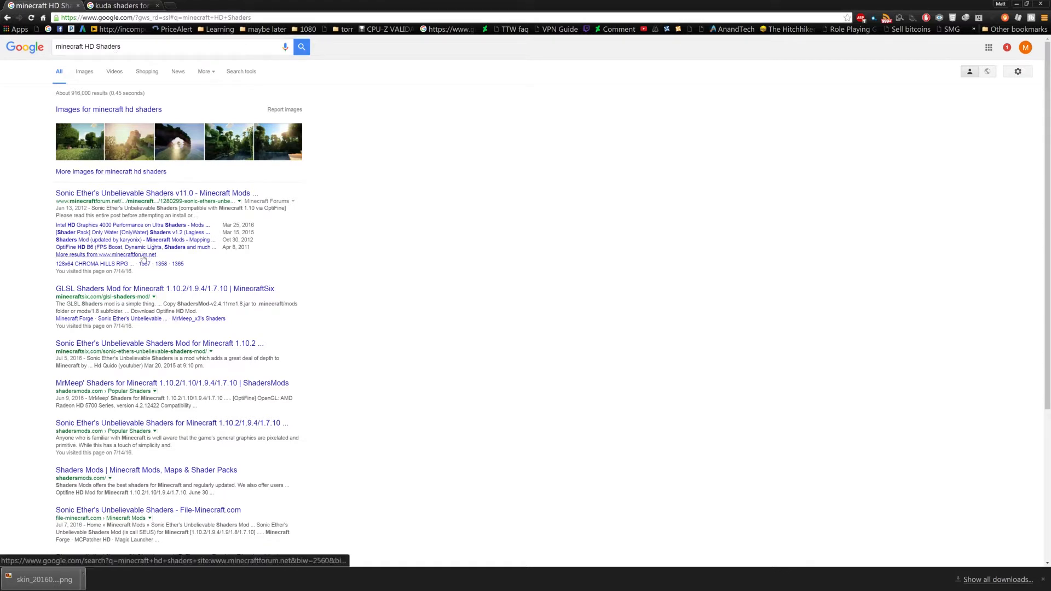
left_click(131, 293)
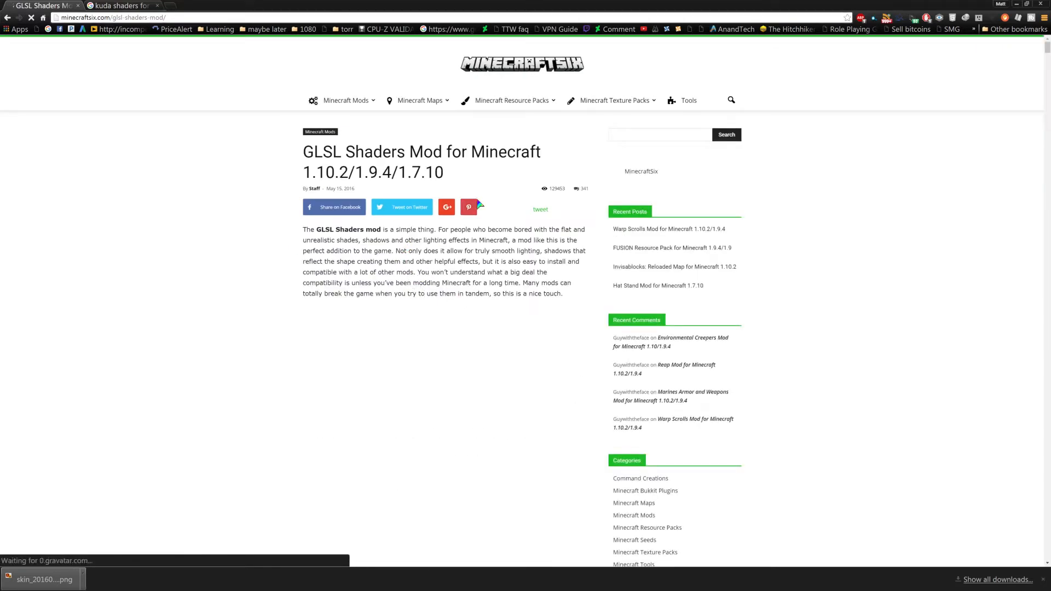
scroll(354, 210, "down", 4)
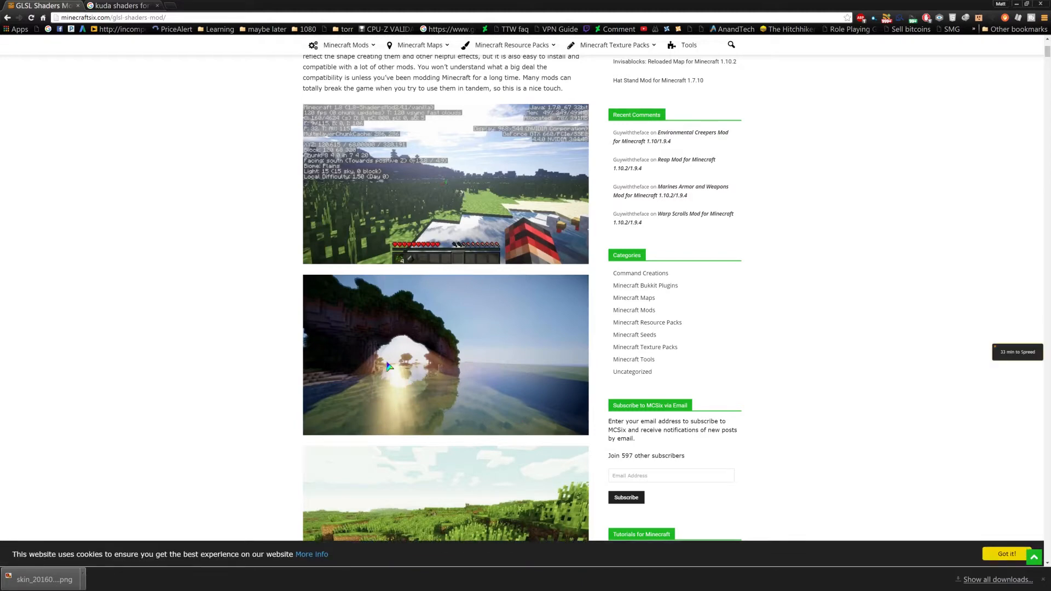
scroll(389, 358, "up", 2)
scroll(389, 358, "up", 1)
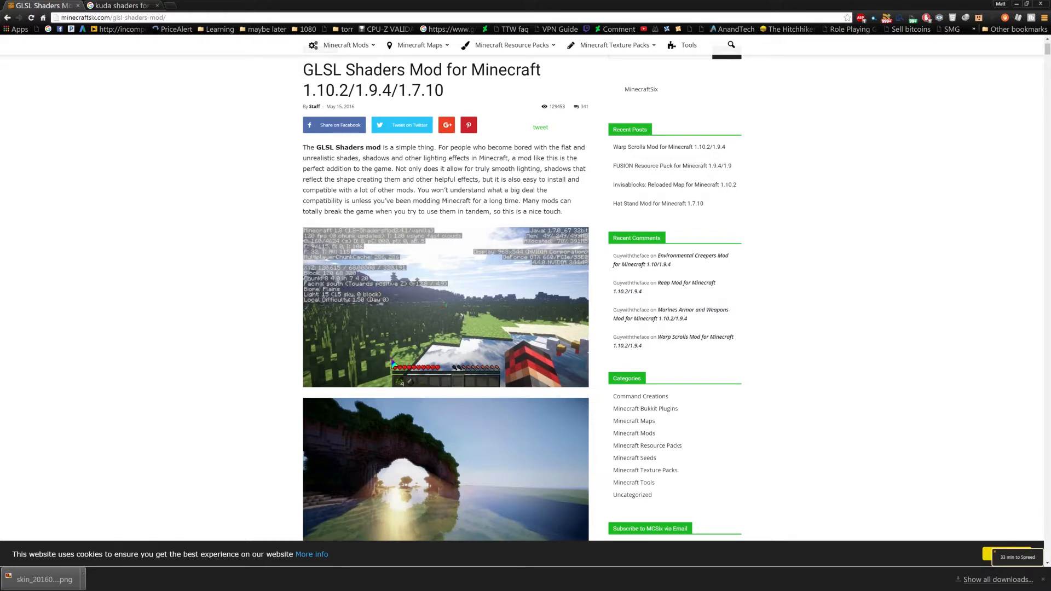
scroll(394, 367, "down", 8)
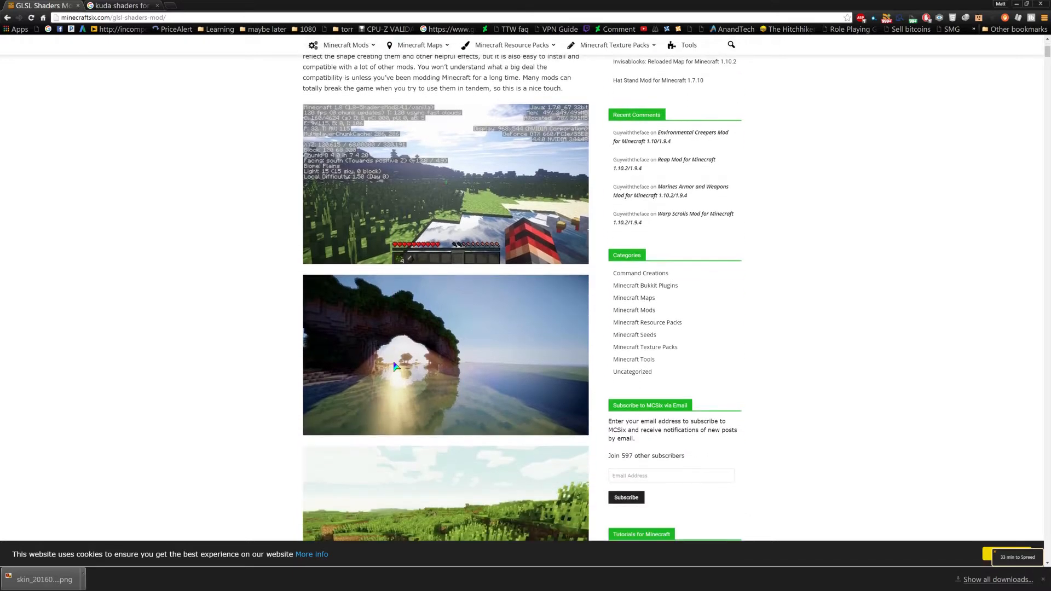
scroll(396, 367, "down", 2)
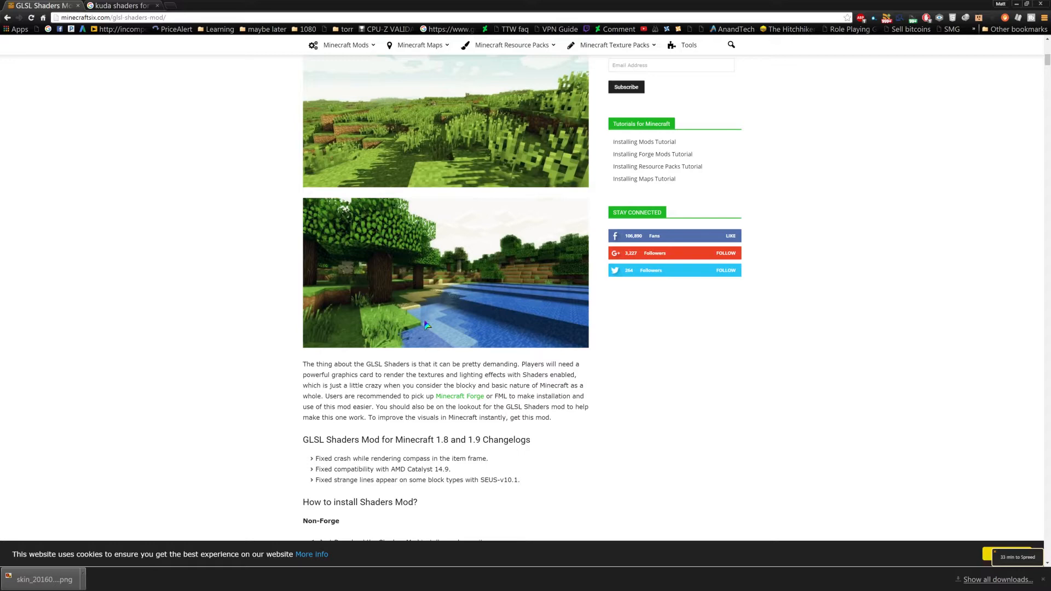
Step: Read the GLSL Shaders Mod requirements, Forge and non-Forge install instructions, recommended shader list and download section
scroll(438, 314, "down", 4)
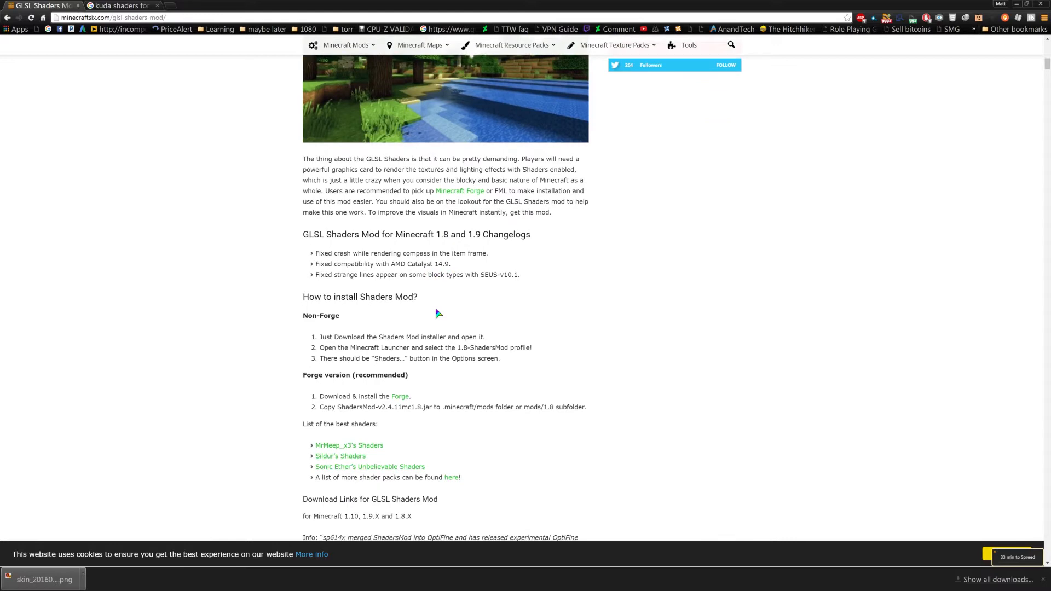
scroll(438, 314, "up", 2)
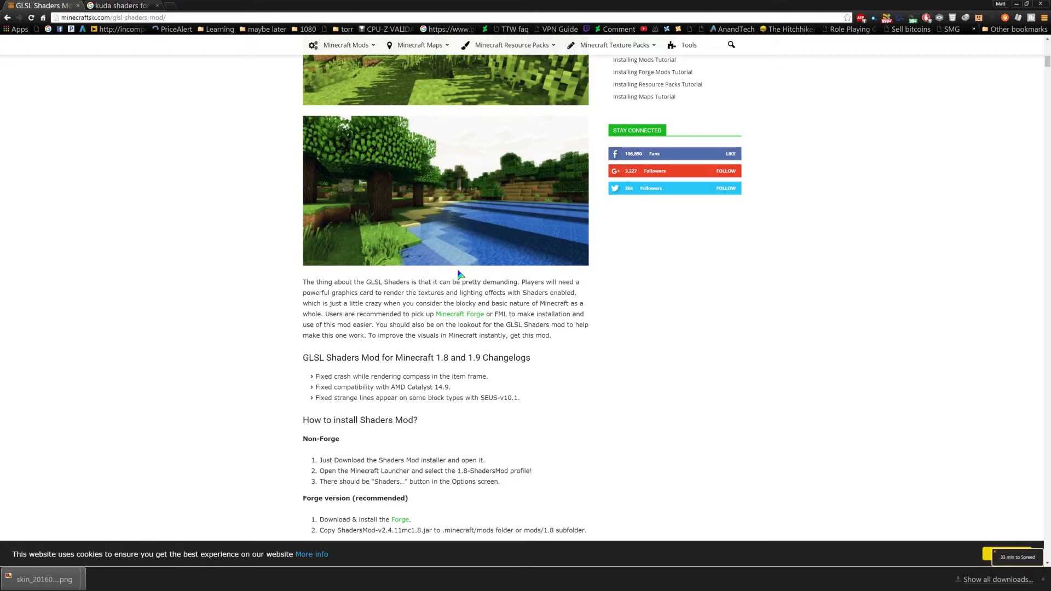
scroll(459, 277, "down", 2)
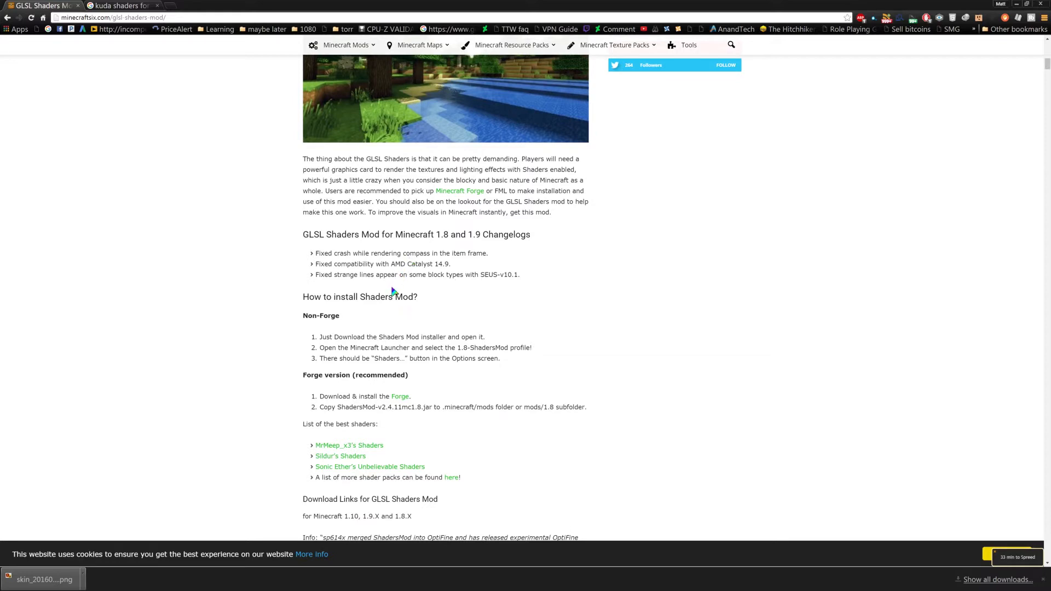
scroll(393, 290, "down", 3)
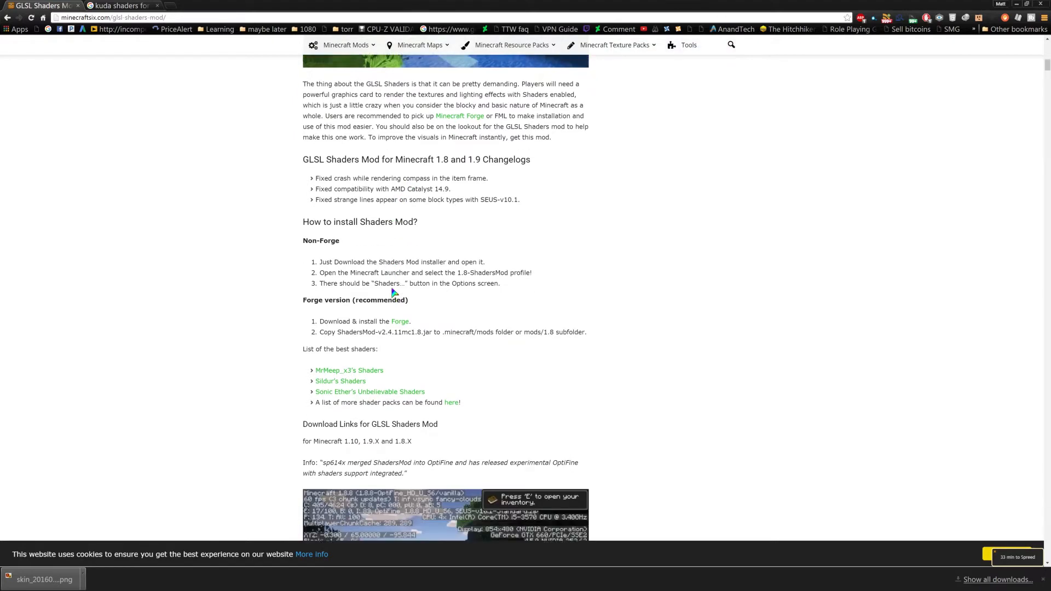
scroll(394, 296, "down", 2)
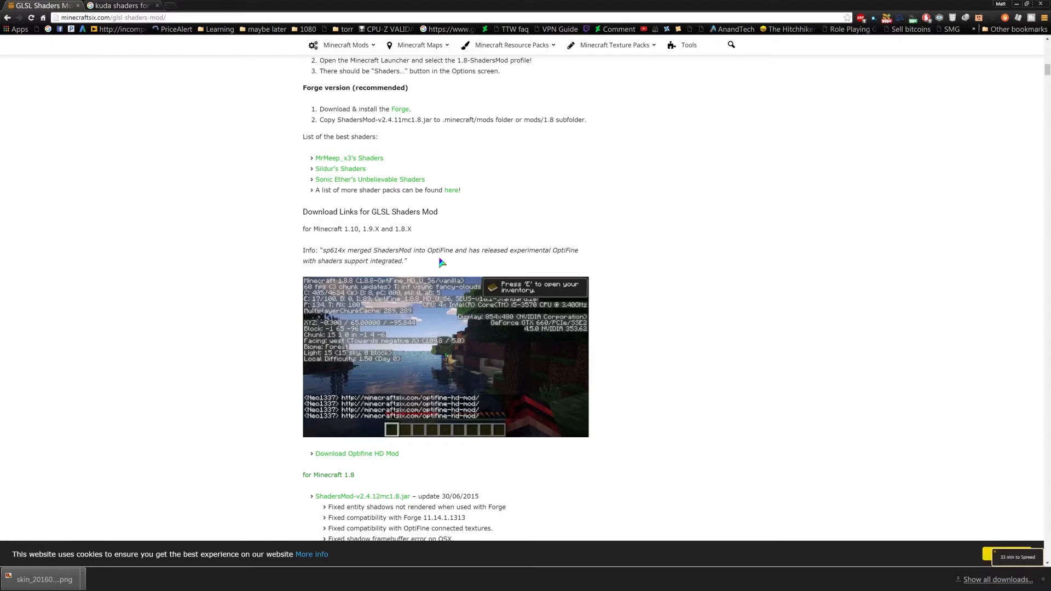
scroll(441, 262, "up", 3)
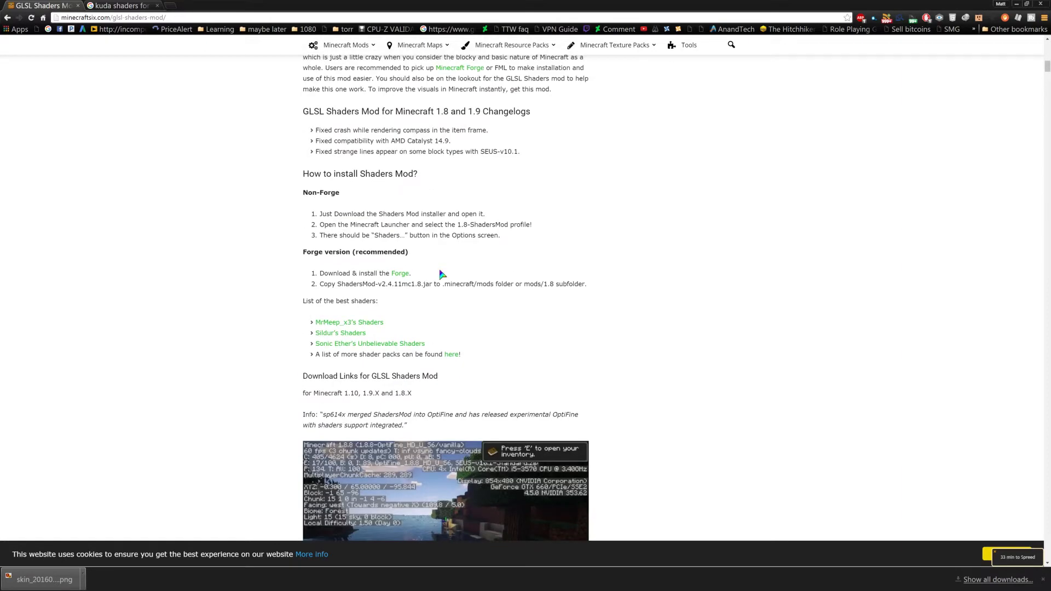
scroll(442, 271, "up", 12)
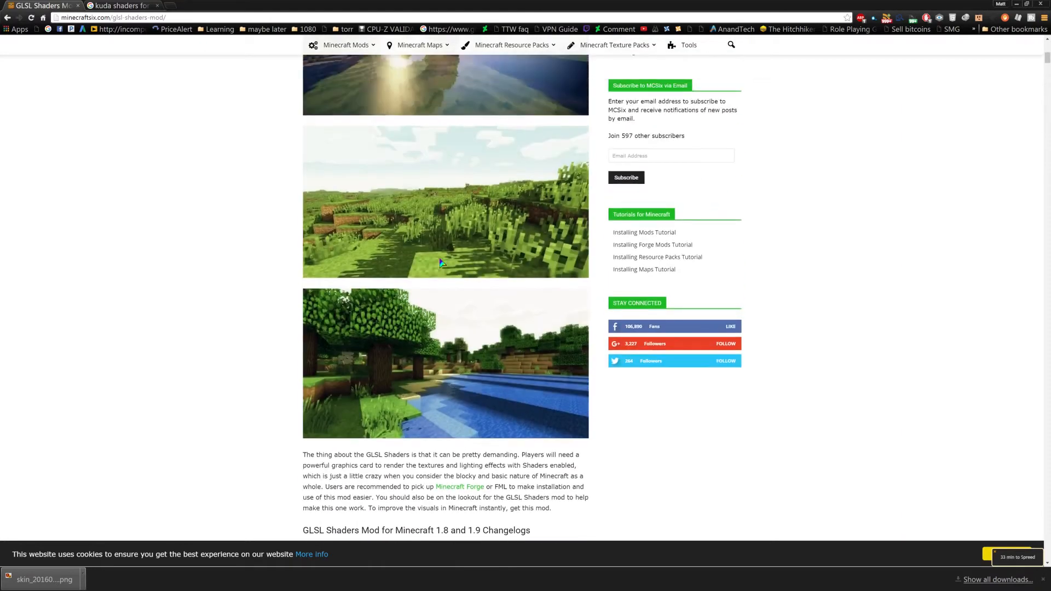
scroll(441, 263, "up", 4)
scroll(432, 274, "down", 14)
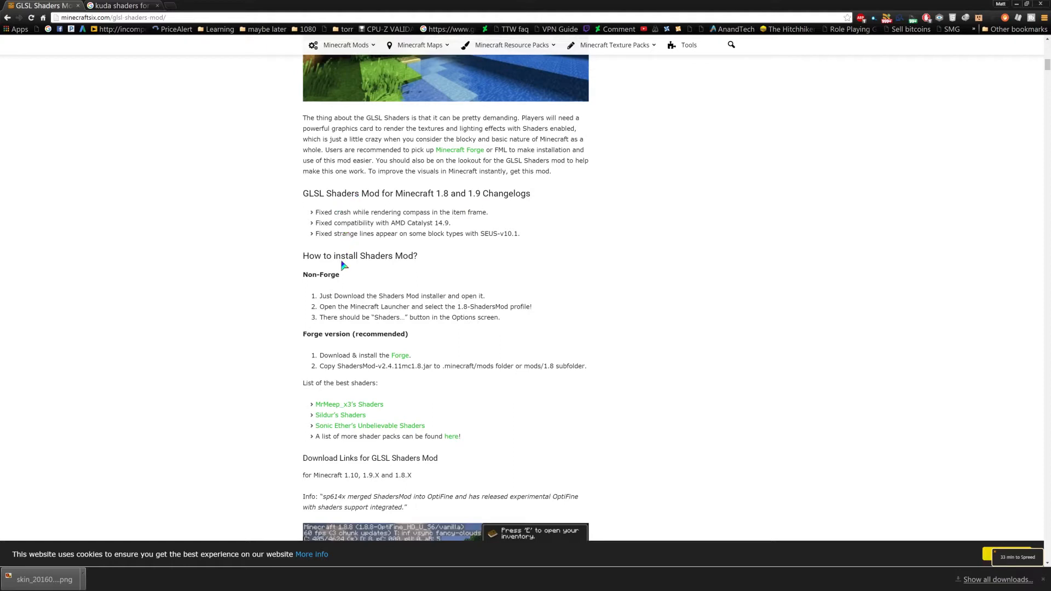
scroll(335, 273, "down", 3)
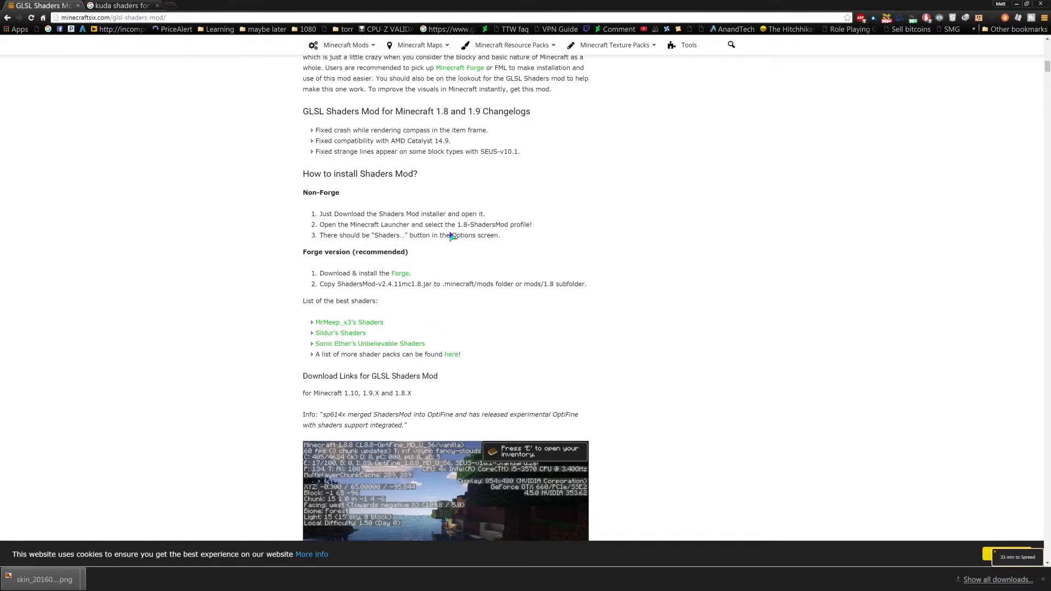
scroll(377, 209, "down", 5)
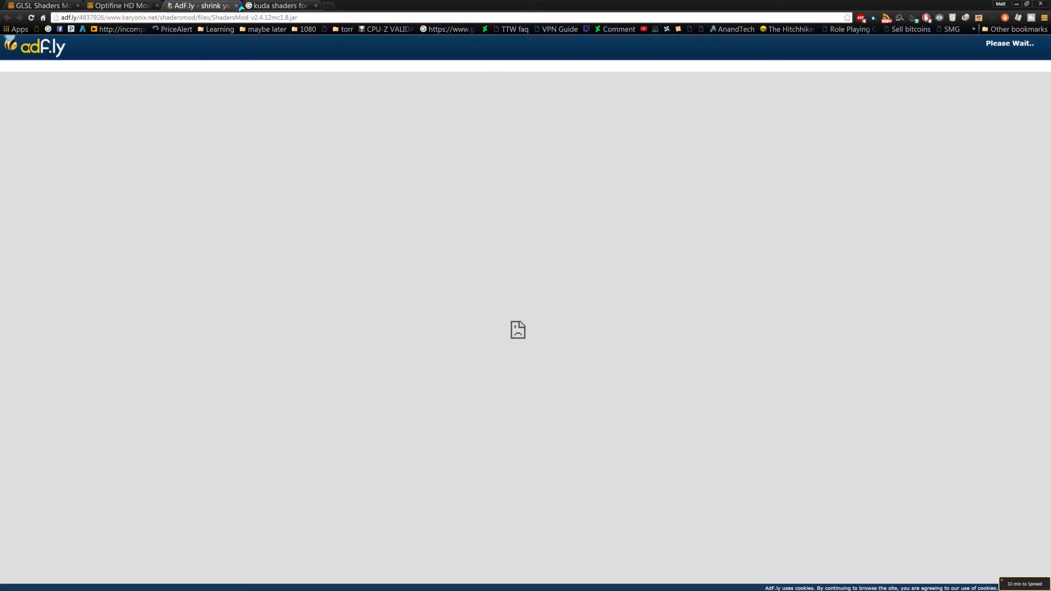
Step: Close the AdF.ly download page for ShadersMod and agree to leave the site
left_click(236, 6)
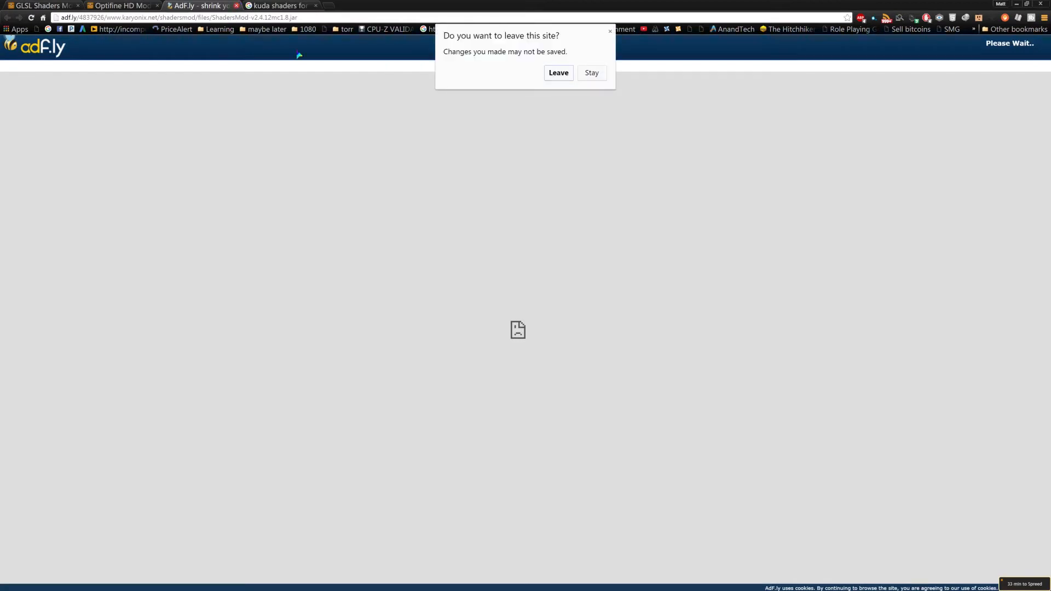
left_click(566, 77)
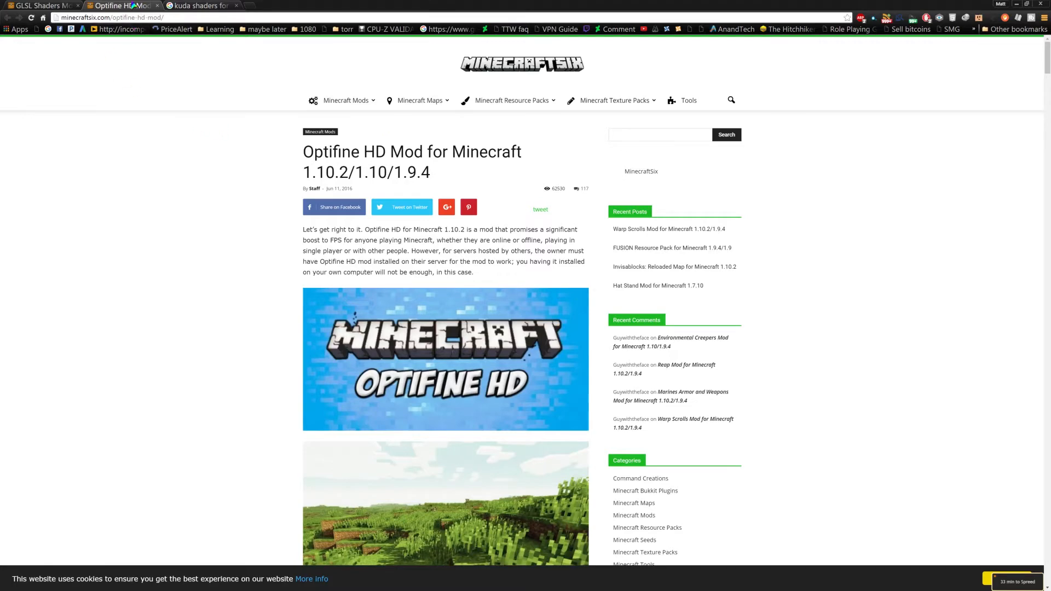
Step: Read the OptiFine HD Mod page's description, changelogs, install instructions and download links
scroll(287, 145, "down", 10)
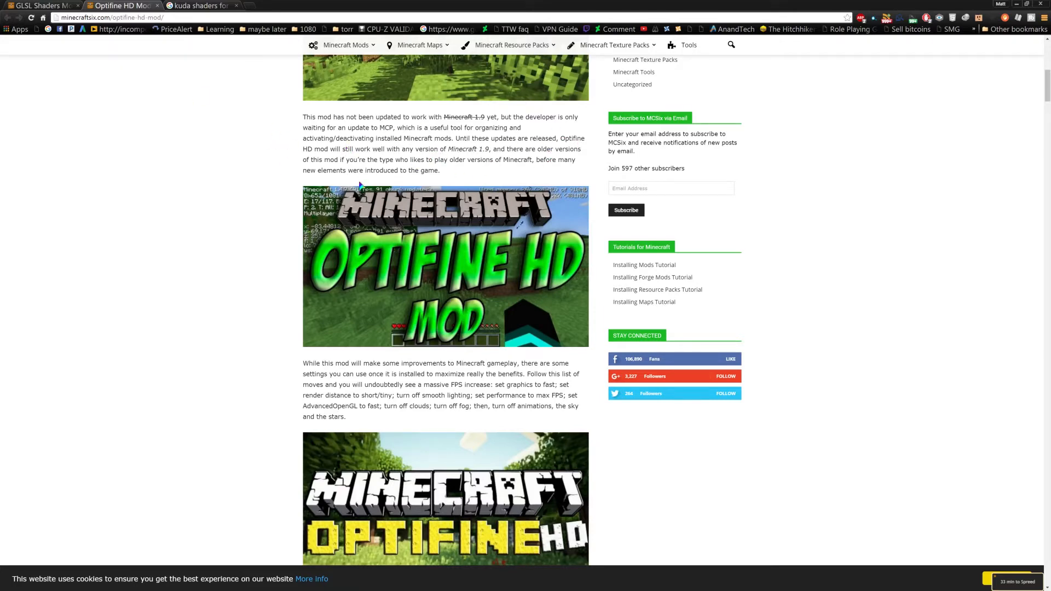
scroll(263, 143, "down", 3)
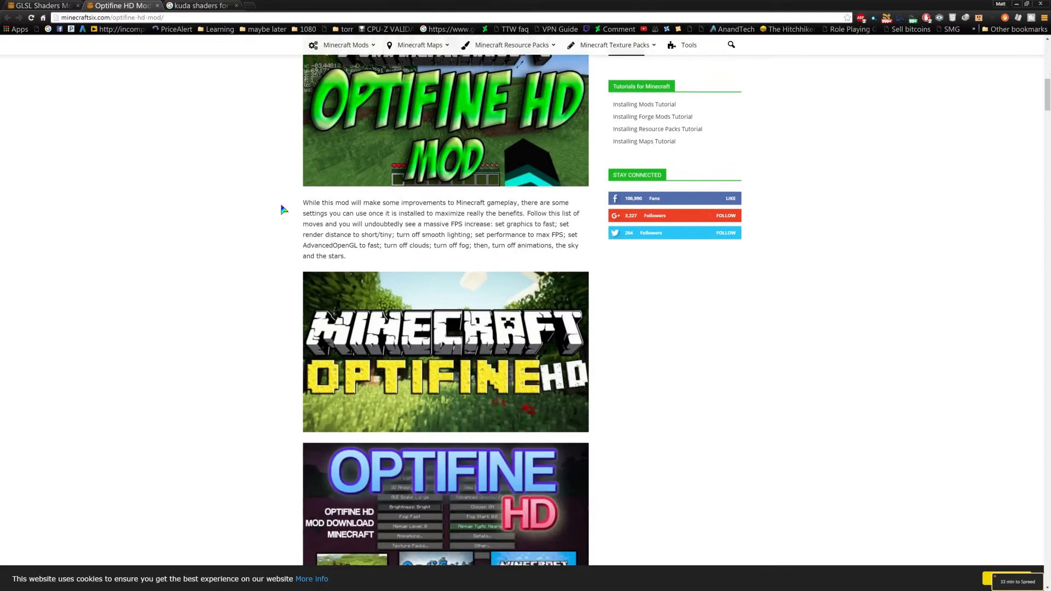
scroll(288, 208, "down", 3)
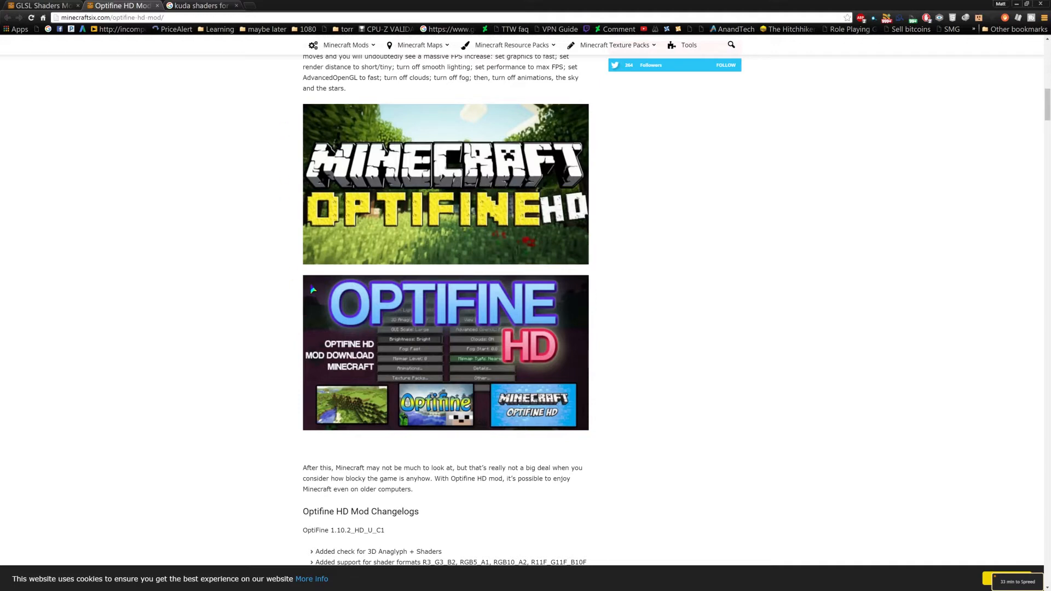
scroll(218, 418, "down", 2)
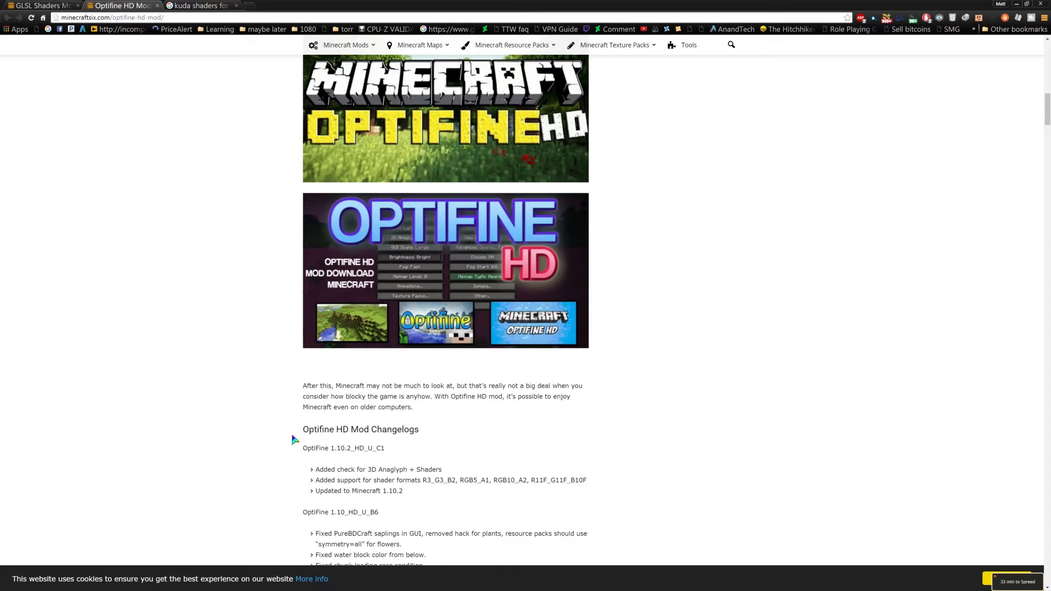
scroll(298, 438, "down", 2)
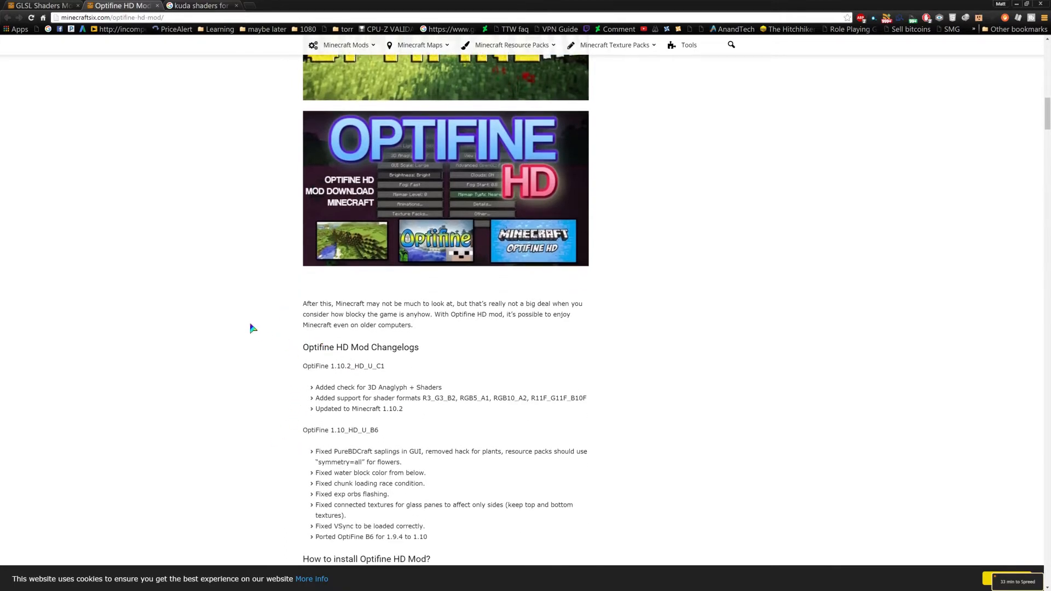
scroll(364, 290, "down", 3)
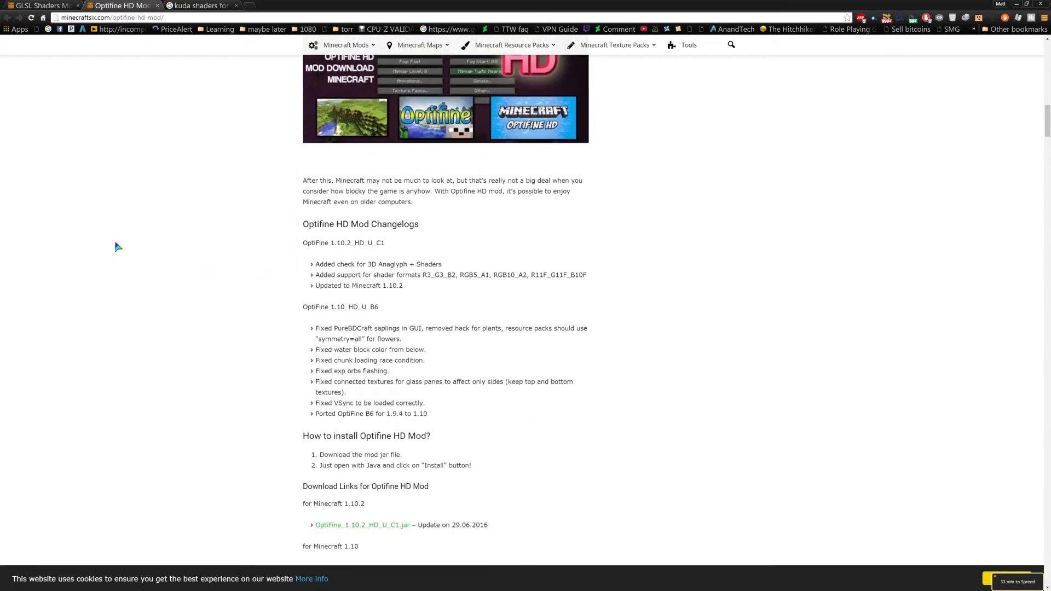
scroll(384, 391, "down", 1)
scroll(384, 391, "down", 3)
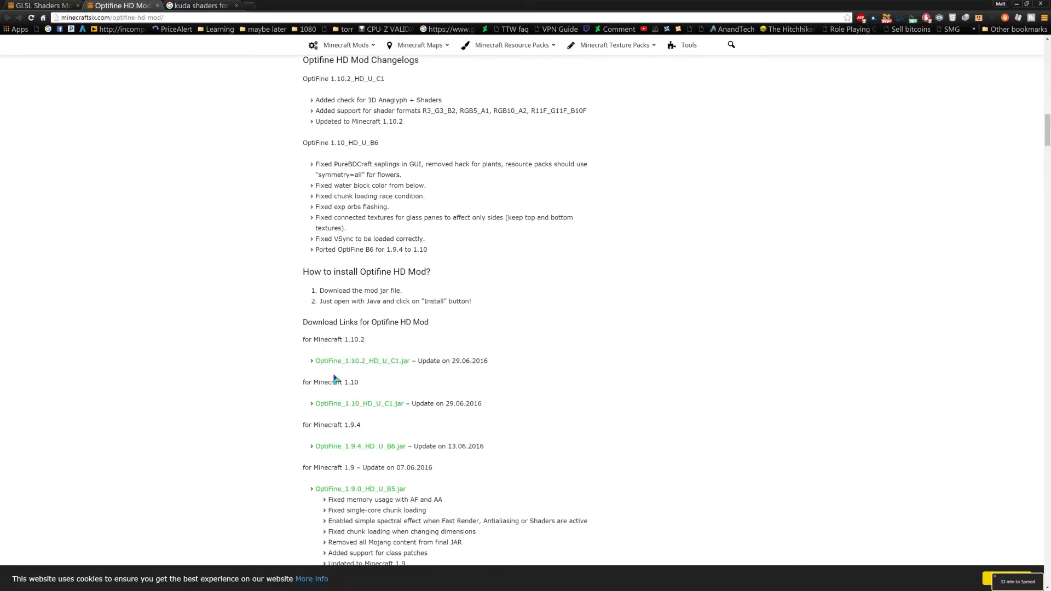
Step: Download OptiFine_1.10.2_HD_U_C1.jar for Minecraft 1.10.2 from the OptiFine site and keep the file
left_click(383, 364)
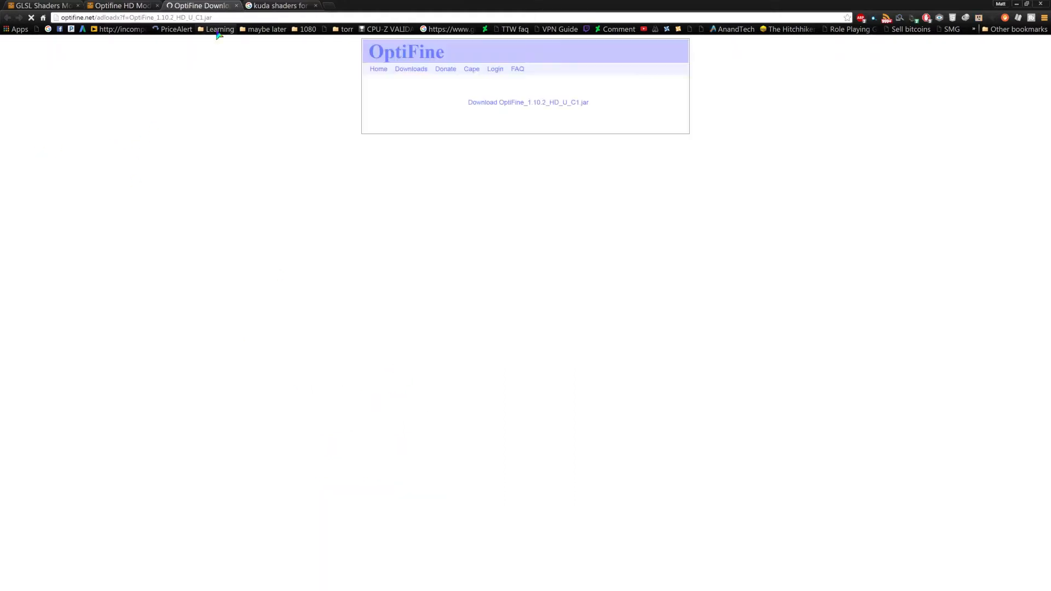
left_click(520, 104)
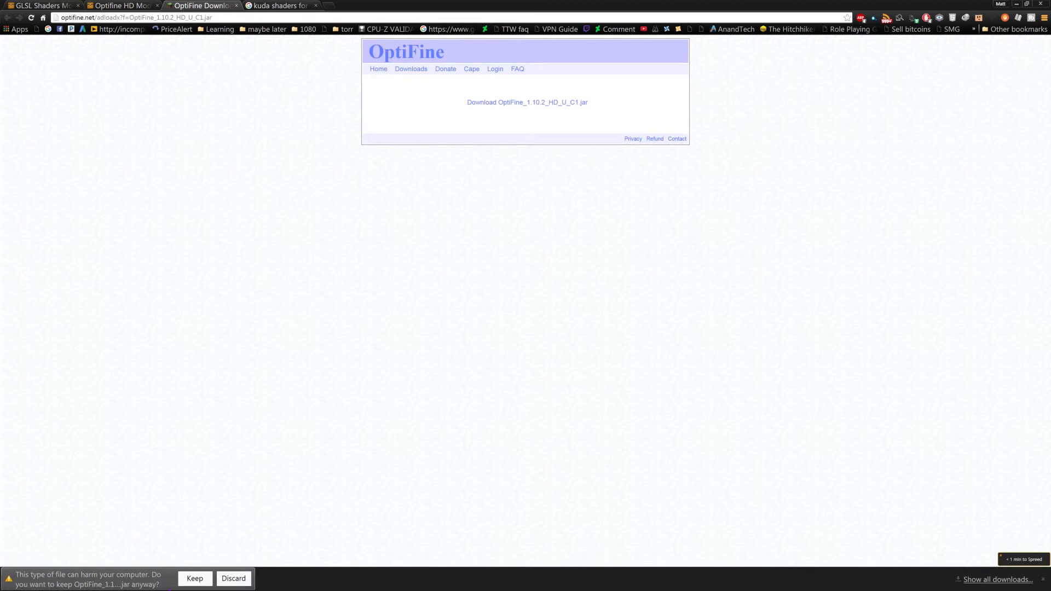
left_click(196, 579)
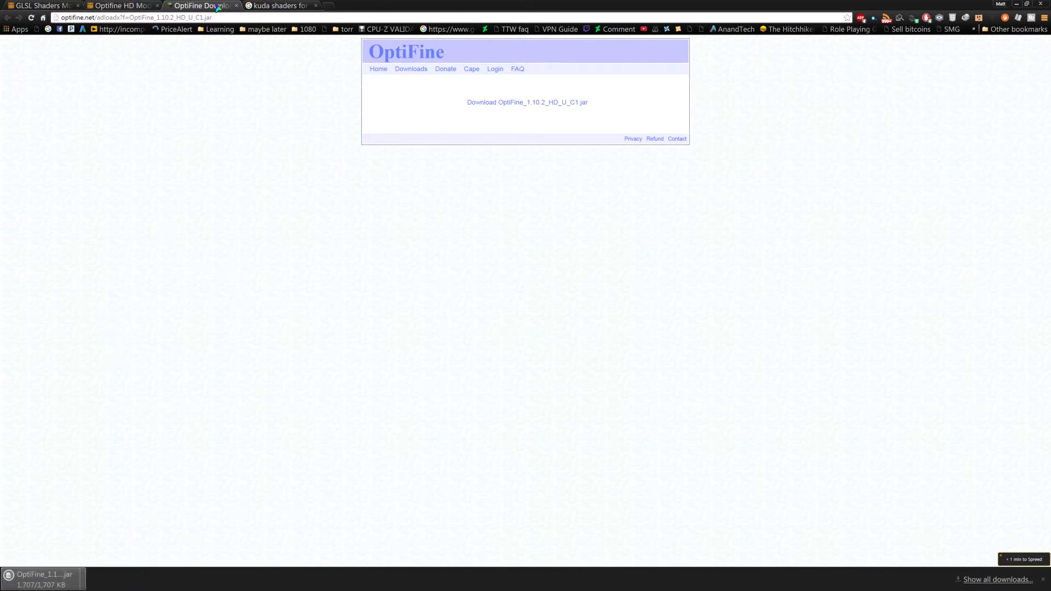
Step: Return to the GLSL Shaders Mod page, bring up the OptiFine HD Ultra C1 installer and move it beside the page's image
left_click(58, 5)
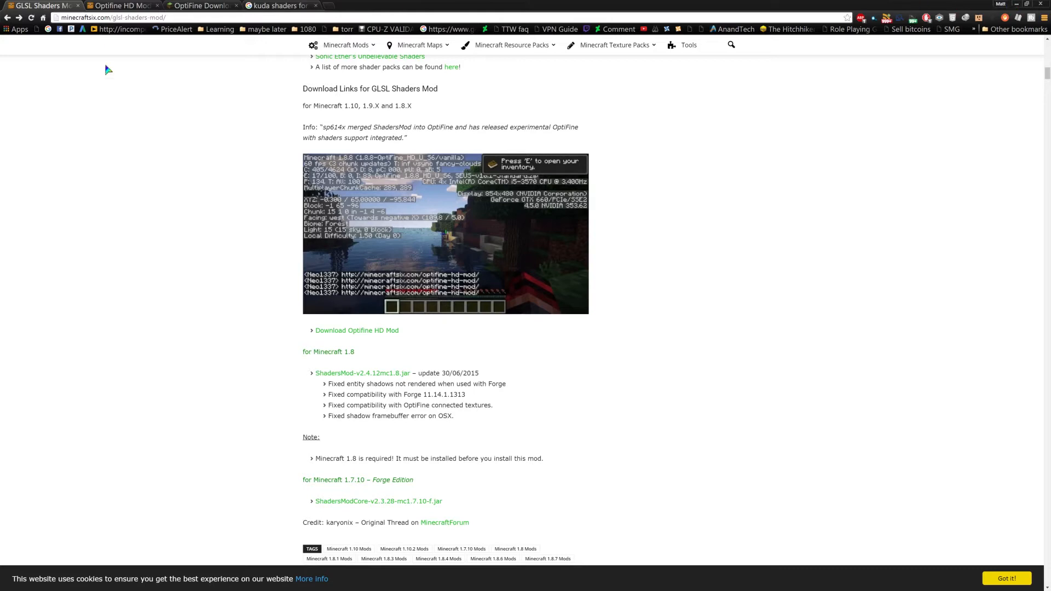
key("alt+Tab")
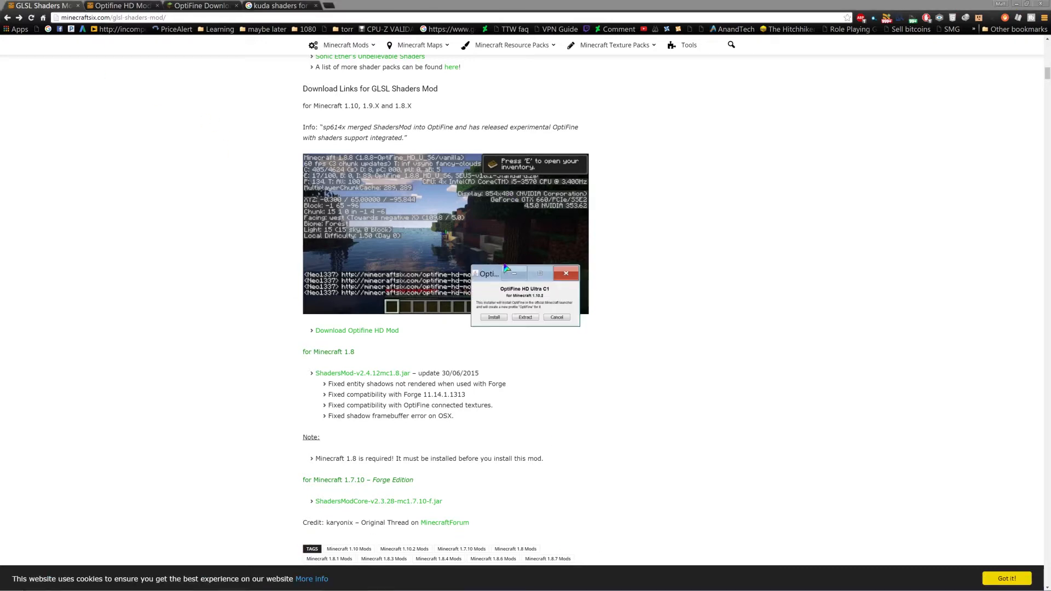
left_click_drag(495, 277, 225, 257)
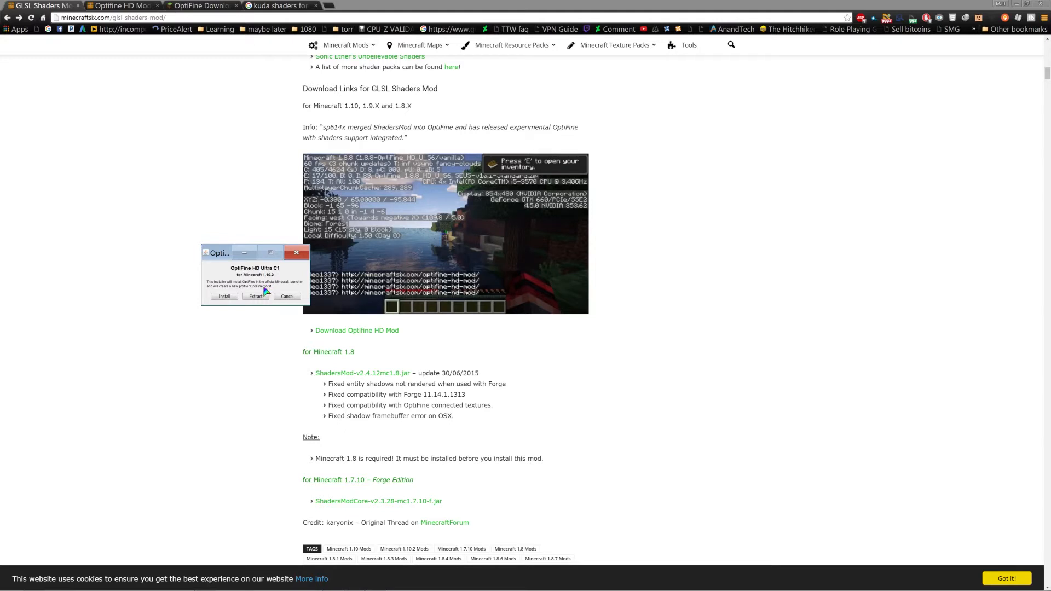
mouse_move(564, 590)
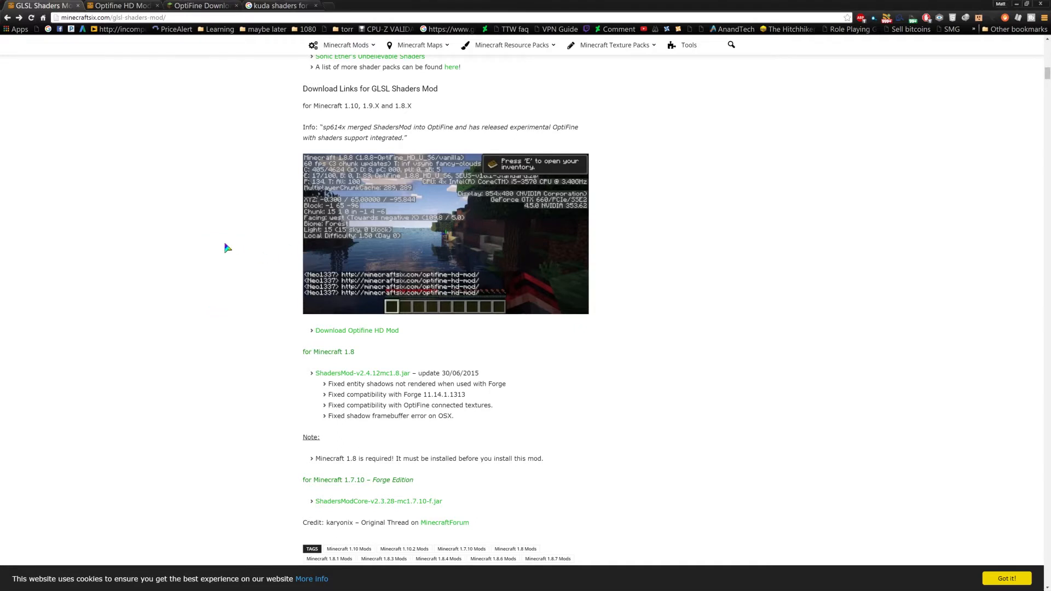
Step: Close the OptiFine download page and the OptiFine HD Mod page
left_click(123, 5)
left_click(68, 7)
left_click(187, 6)
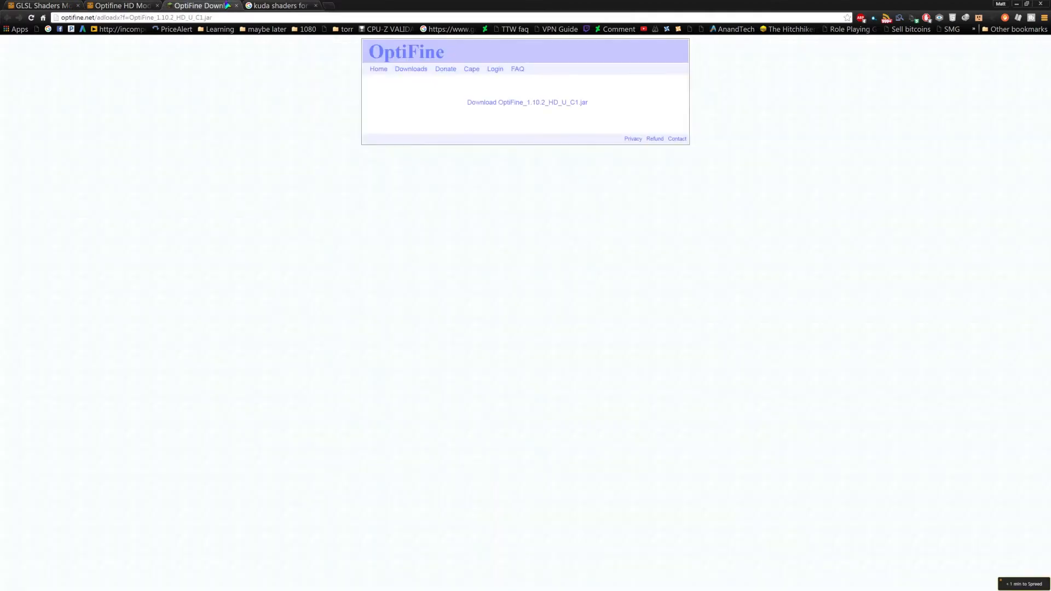
left_click(236, 6)
left_click(157, 5)
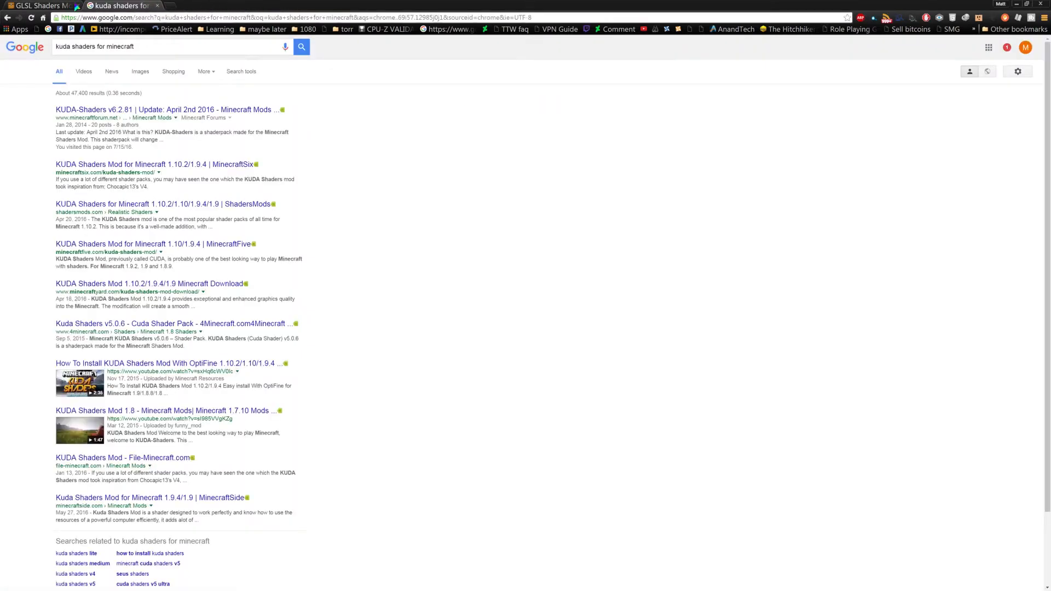
Step: Go back from the GLSL Shaders Mod page to the Minecraft HD Shaders results and view the Sonic Ether's Unbelievable Shaders v11.0 thread's screenshots
left_click(60, 6)
scroll(270, 357, "down", 1)
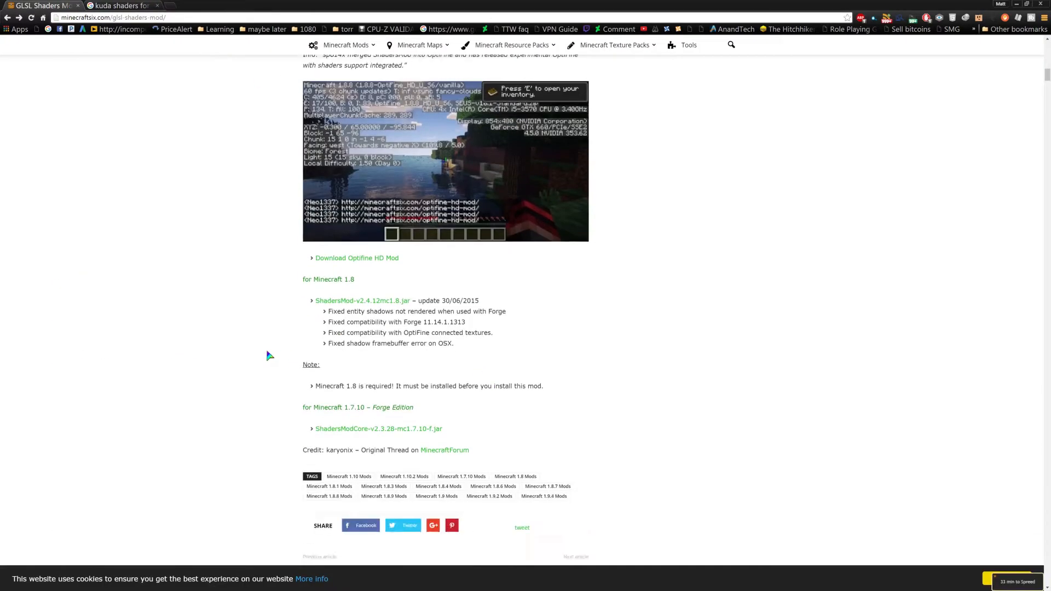
left_click(117, 6)
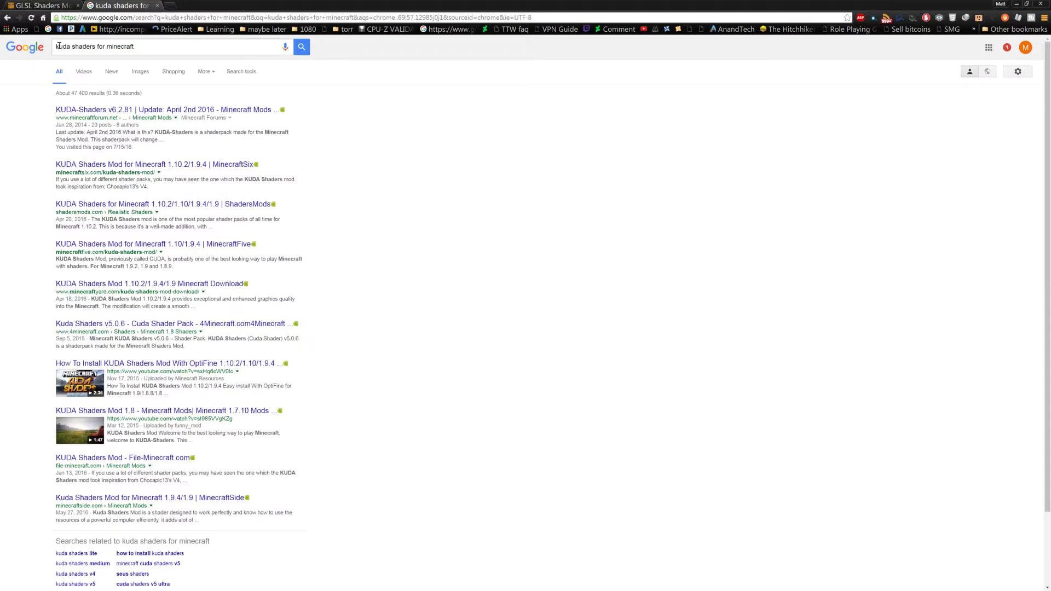
left_click(41, 7)
right_click(7, 18)
left_click(15, 32)
left_click(18, 17)
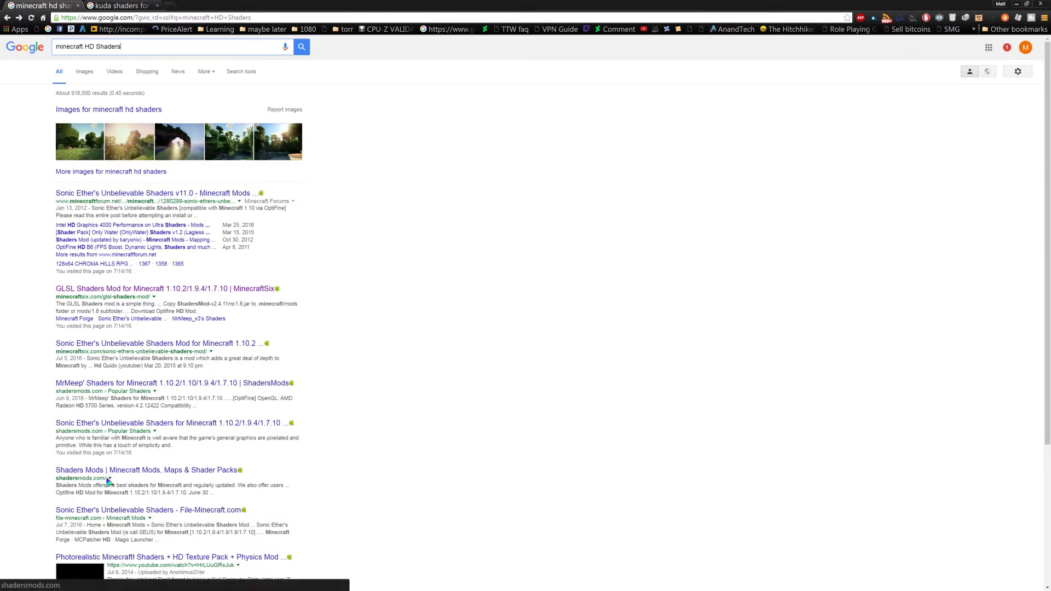
left_click(149, 193)
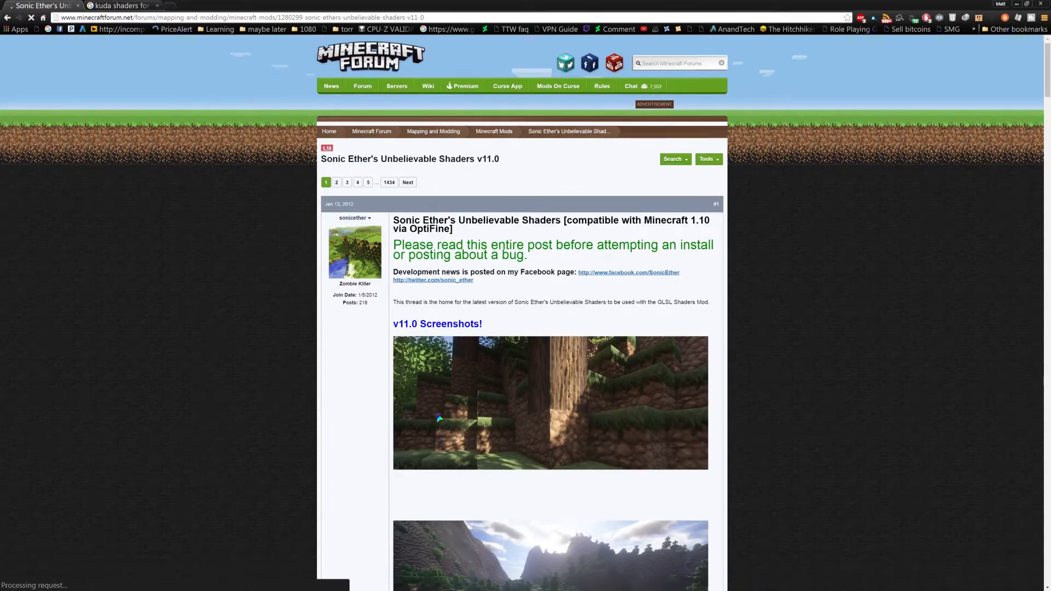
scroll(439, 419, "down", 4)
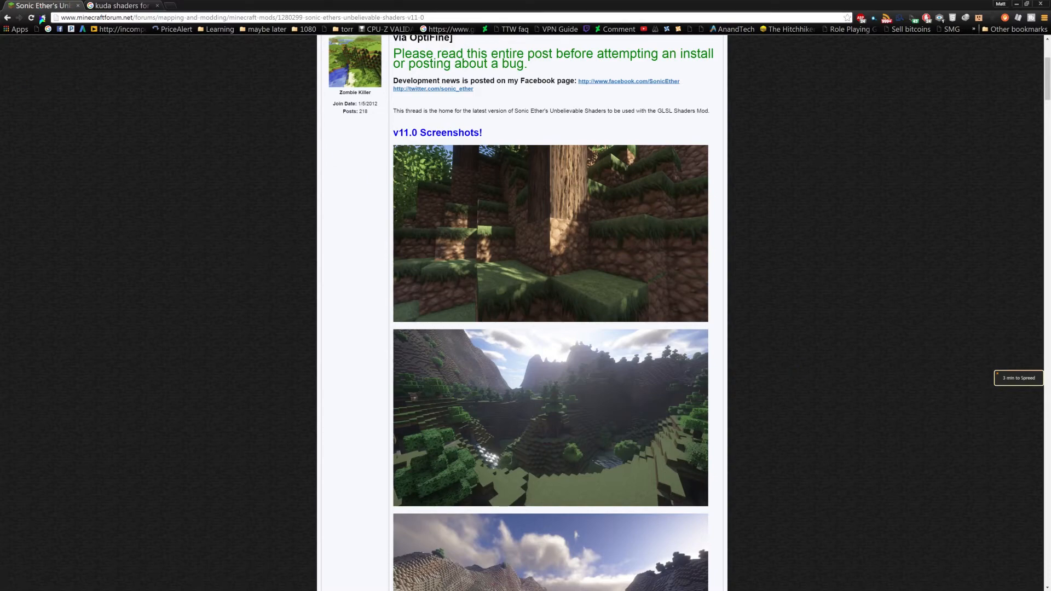
Step: Open the KUDA-Shaders v6.2.81 forum thread from the kuda shaders search results and look through it for the download link
left_click(95, 8)
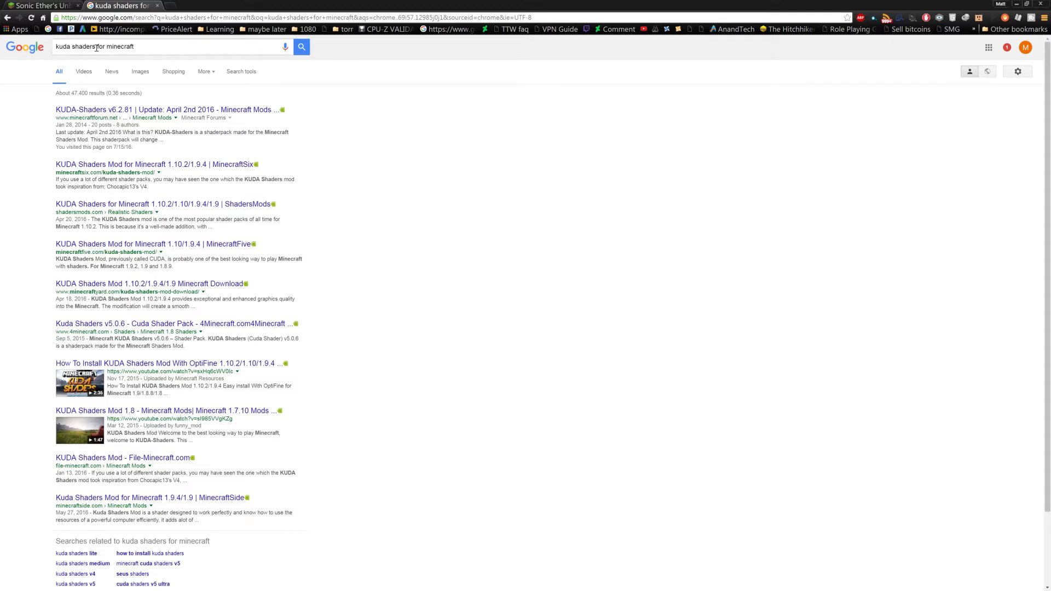
left_click(195, 110)
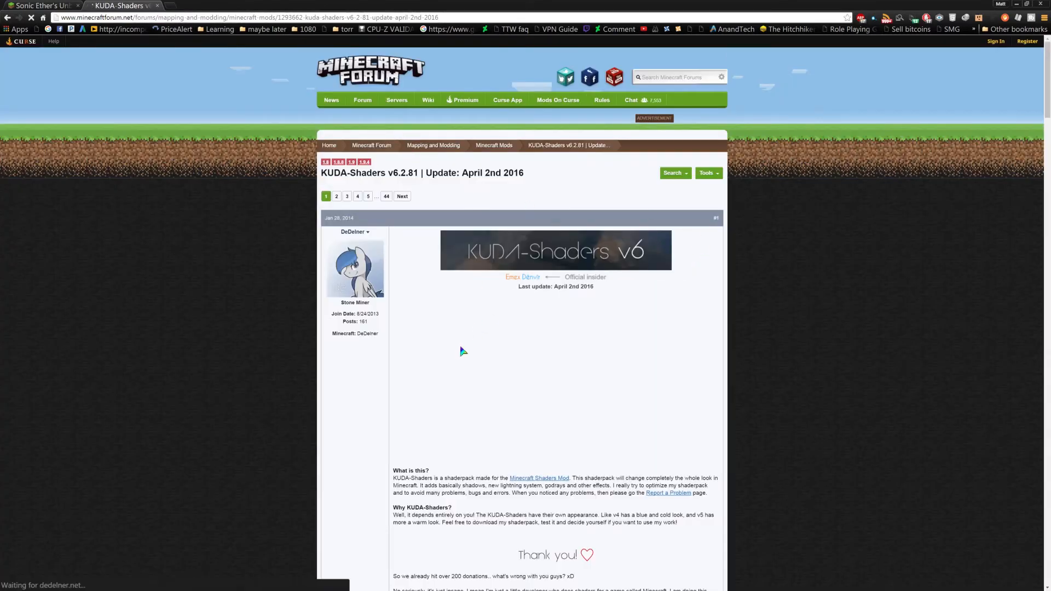
scroll(495, 221, "down", 3)
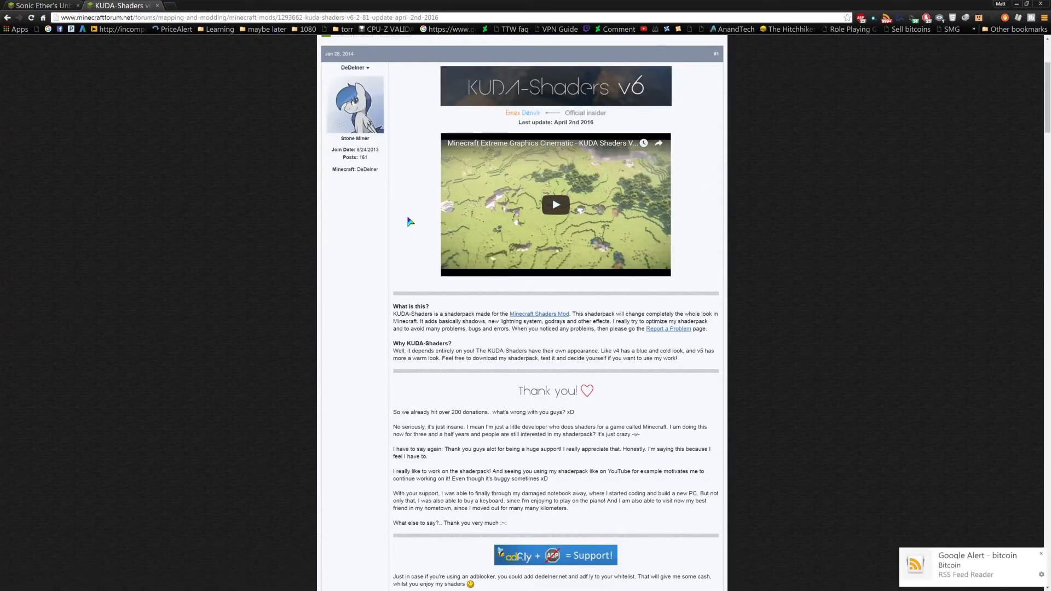
scroll(410, 223, "down", 7)
scroll(548, 246, "down", 4)
scroll(581, 240, "up", 4)
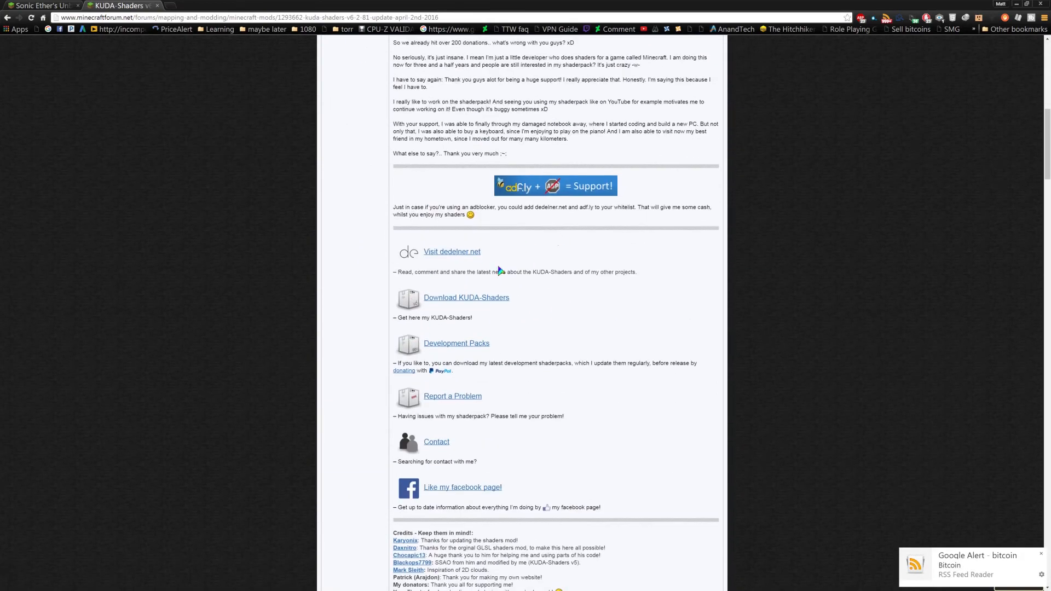
Step: Go to the KUDA-Shaders v6 download list and open the download link for the v6.2.81 Ultra version
left_click(446, 299)
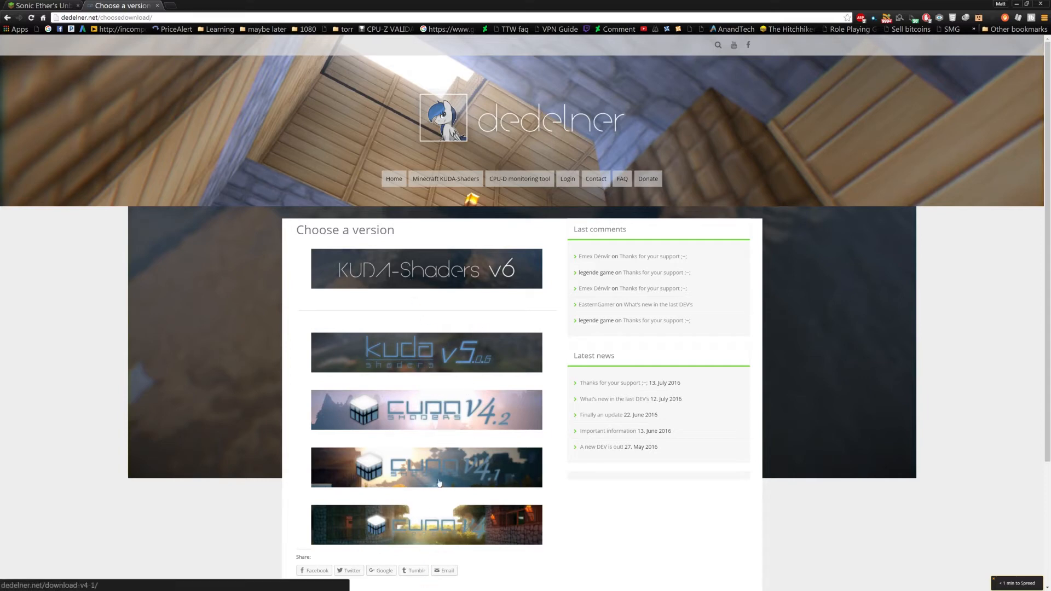
left_click(444, 268)
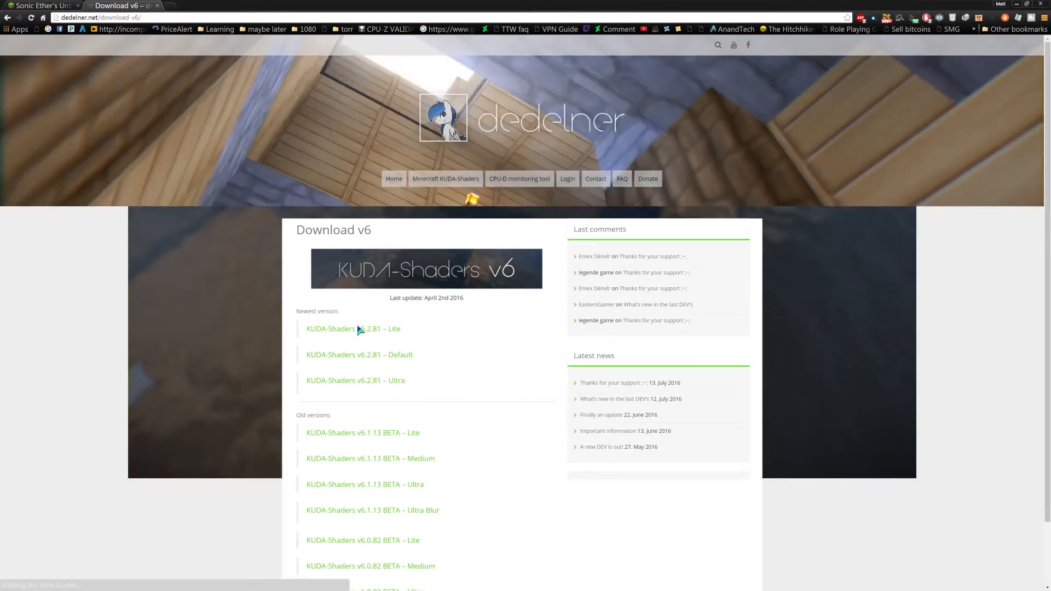
scroll(383, 340, "down", 2)
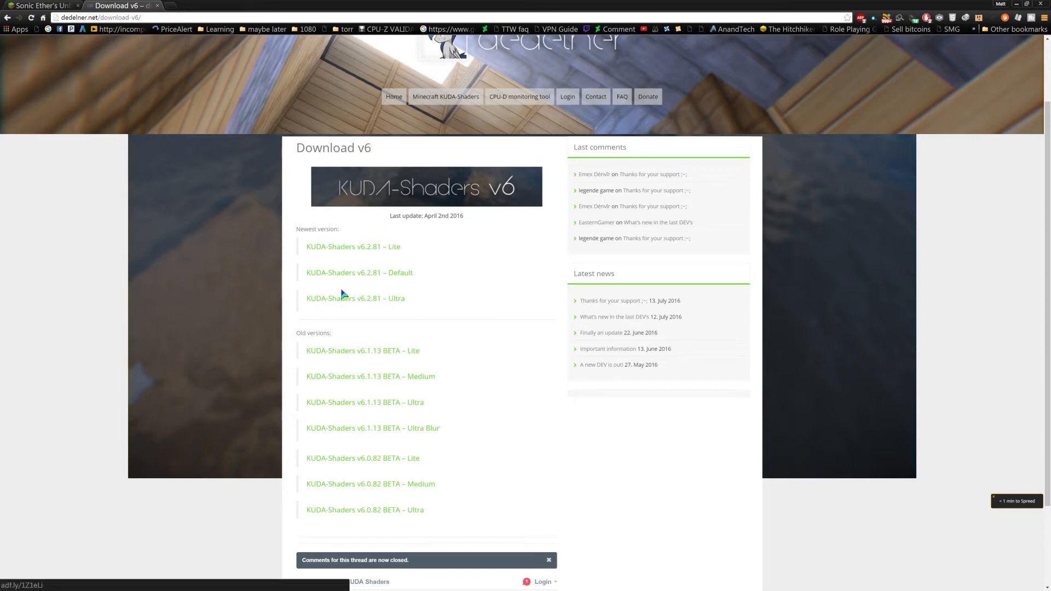
left_click(397, 299)
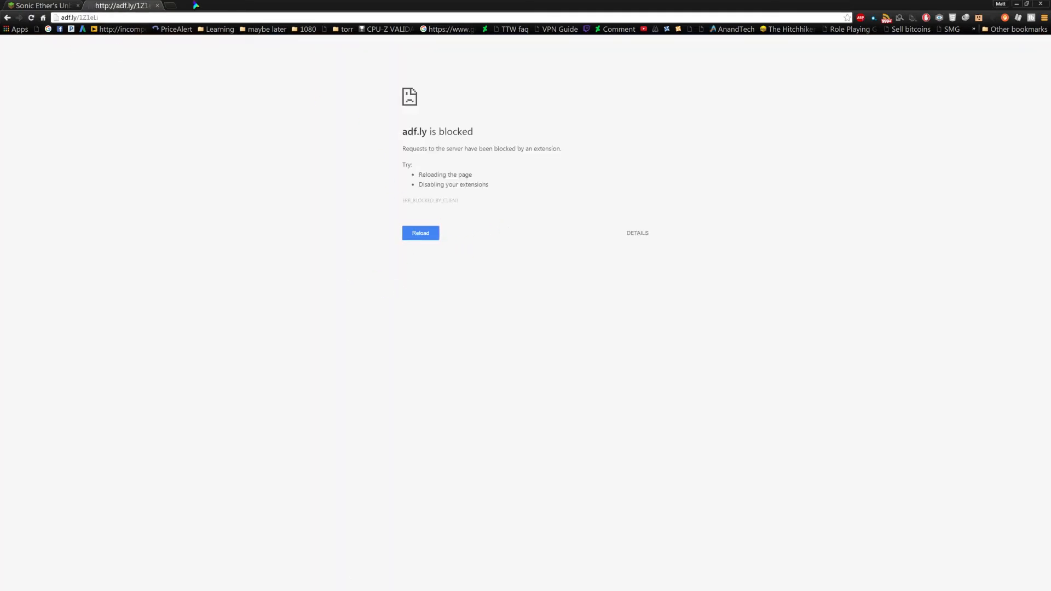
Step: Close the adf.ly page, and open and discard a blank tab
left_click(158, 7)
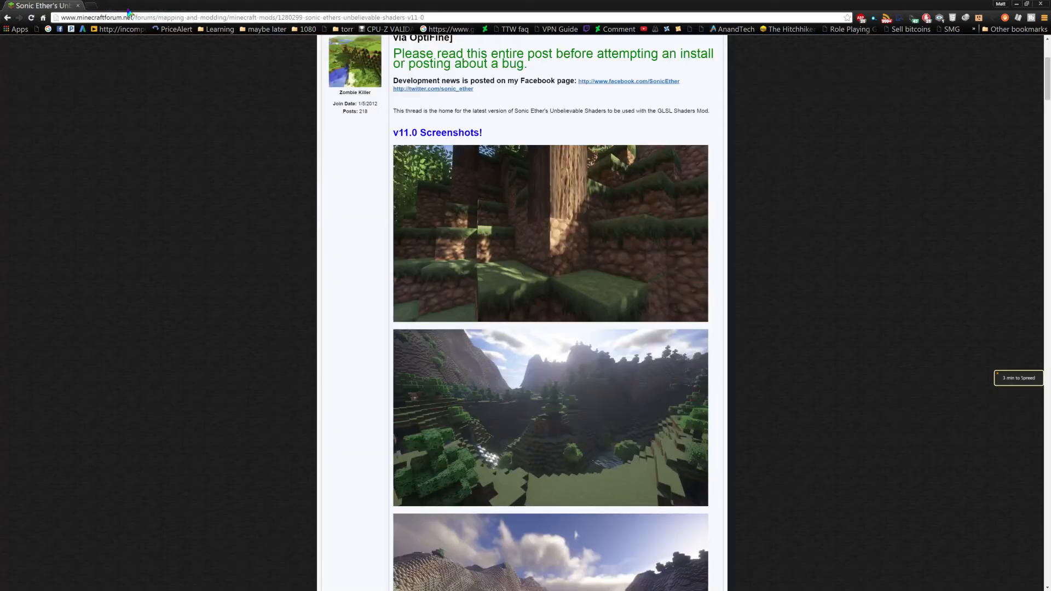
left_click(91, 5)
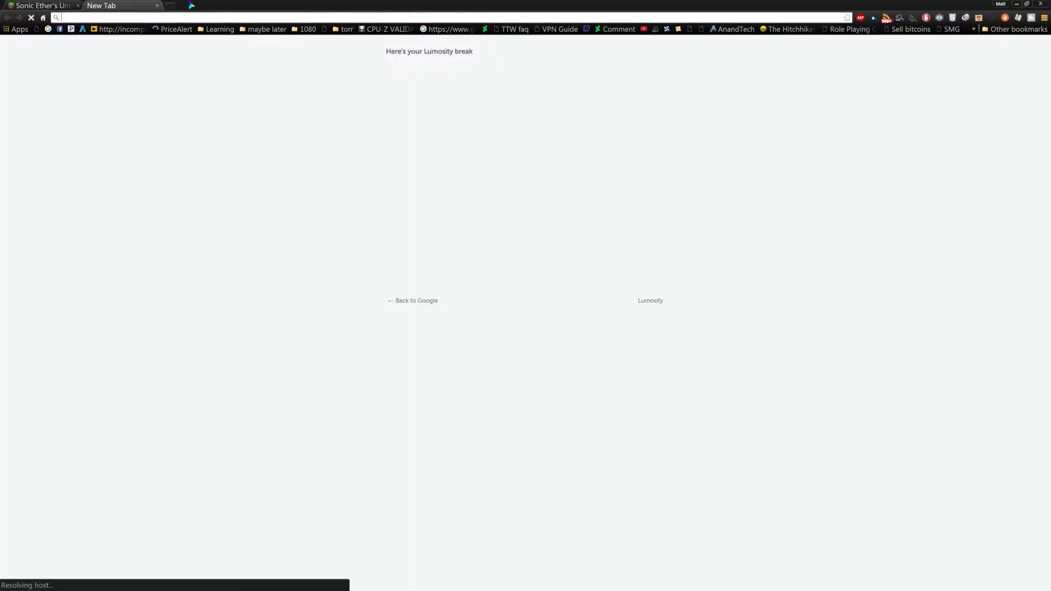
left_click(157, 5)
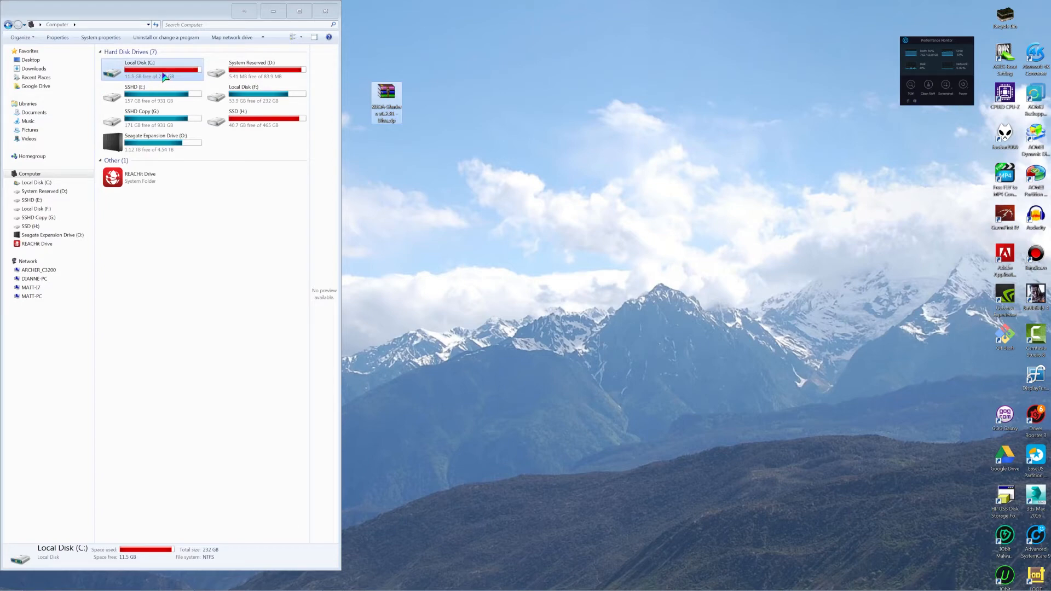
Step: Open the Users folder on Local Disk (C:) and go into the personal profile folder
double_click(146, 74)
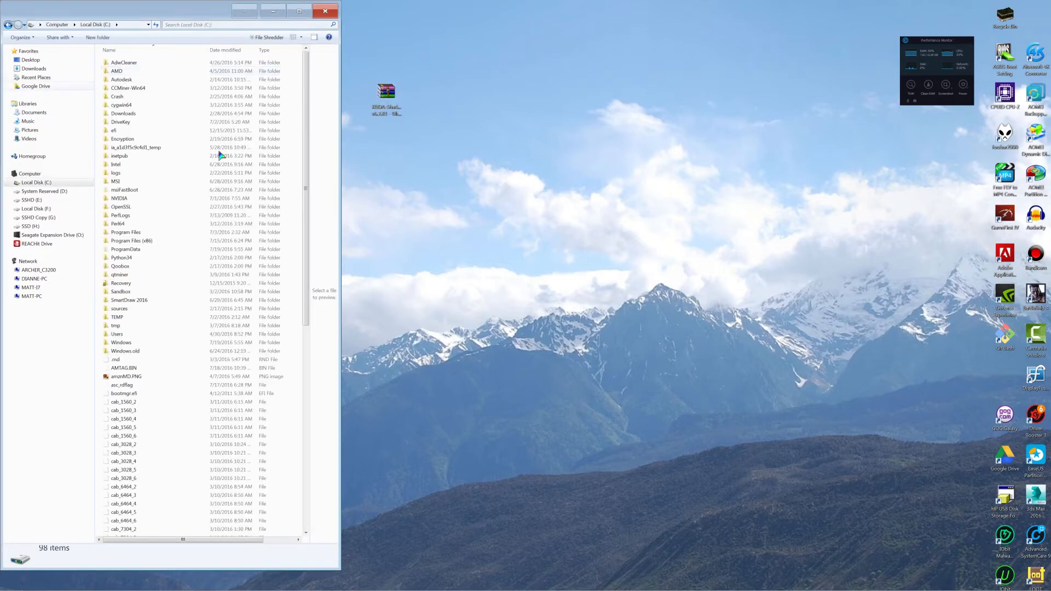
double_click(181, 334)
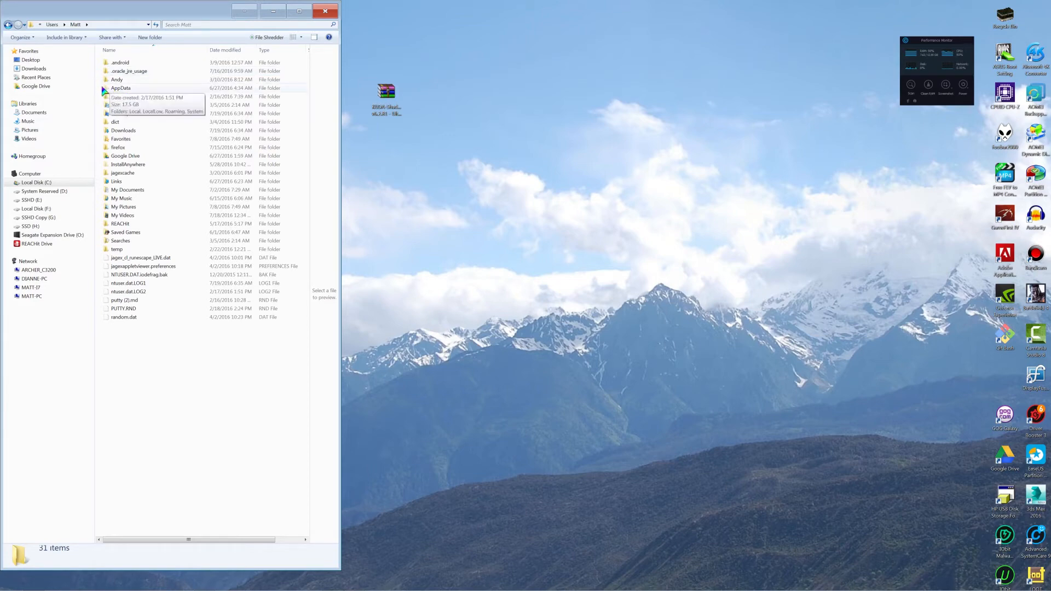
right_click(137, 354)
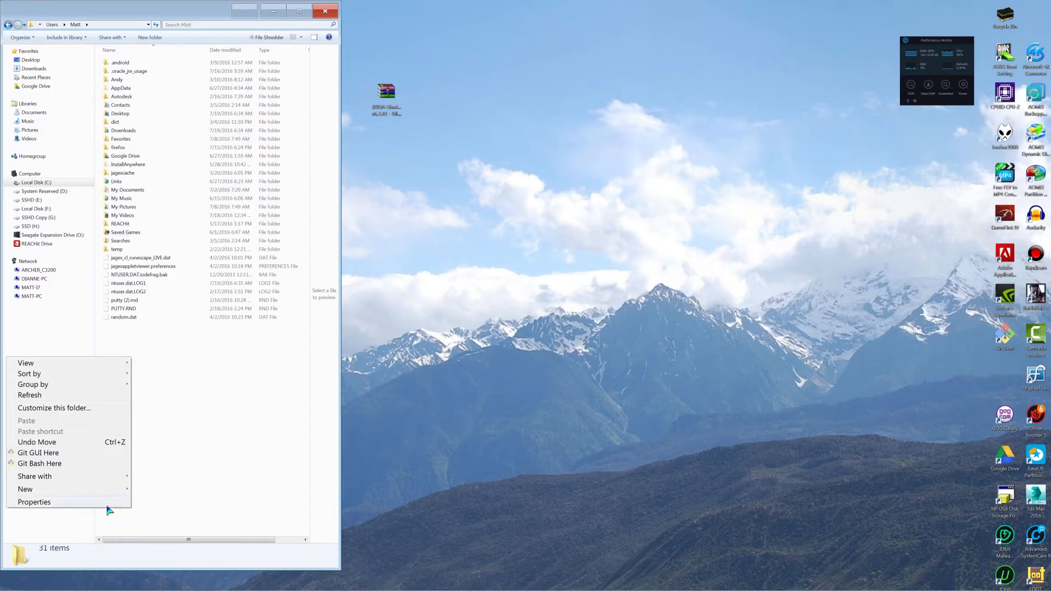
left_click(107, 502)
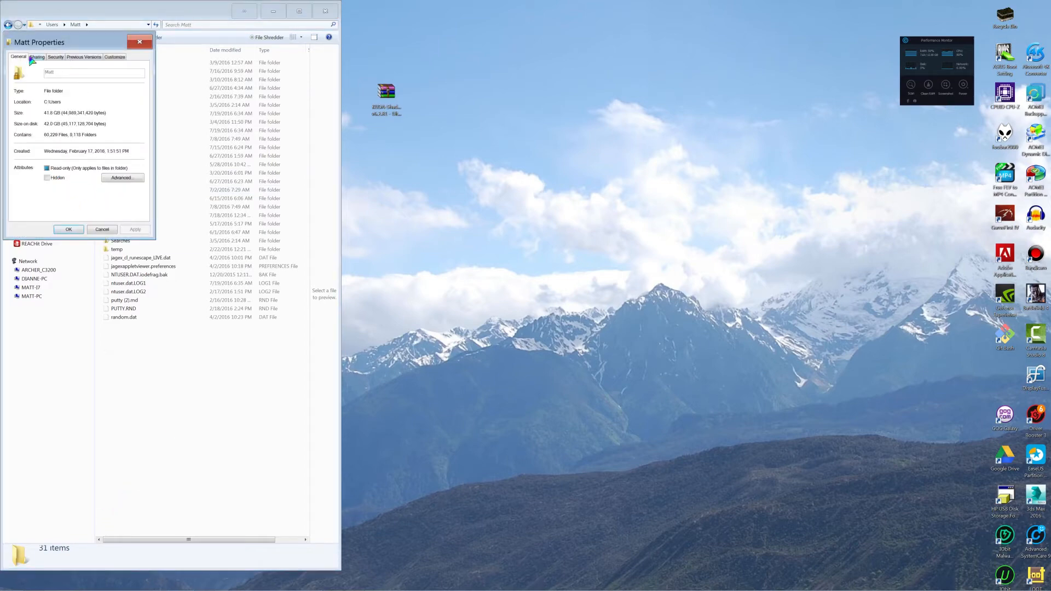
left_click(139, 41)
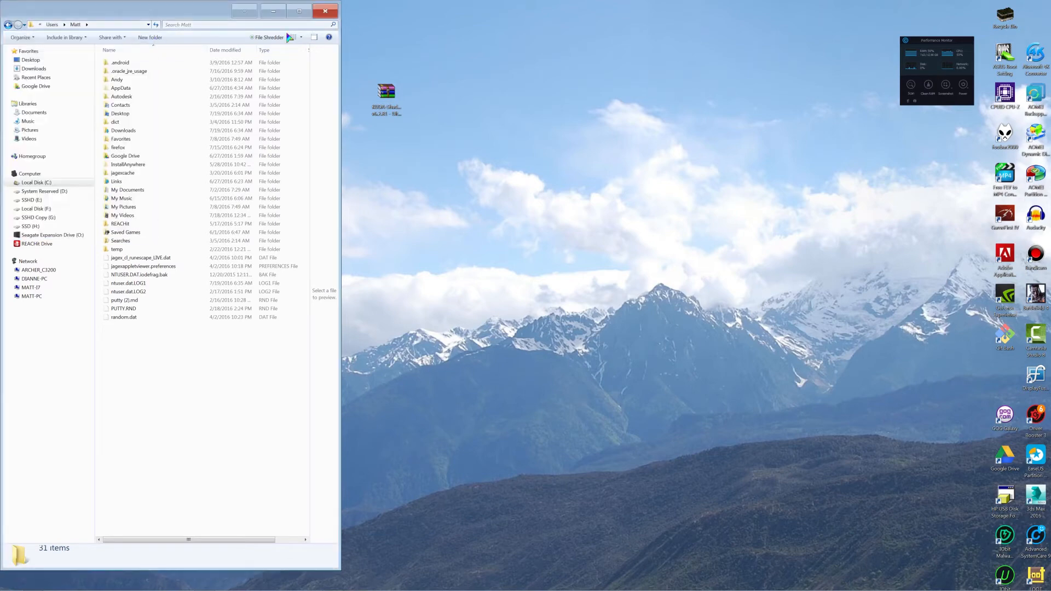
Step: Find and open Folder Options, place the dialog below the folder list, and show its View settings
left_click(24, 38)
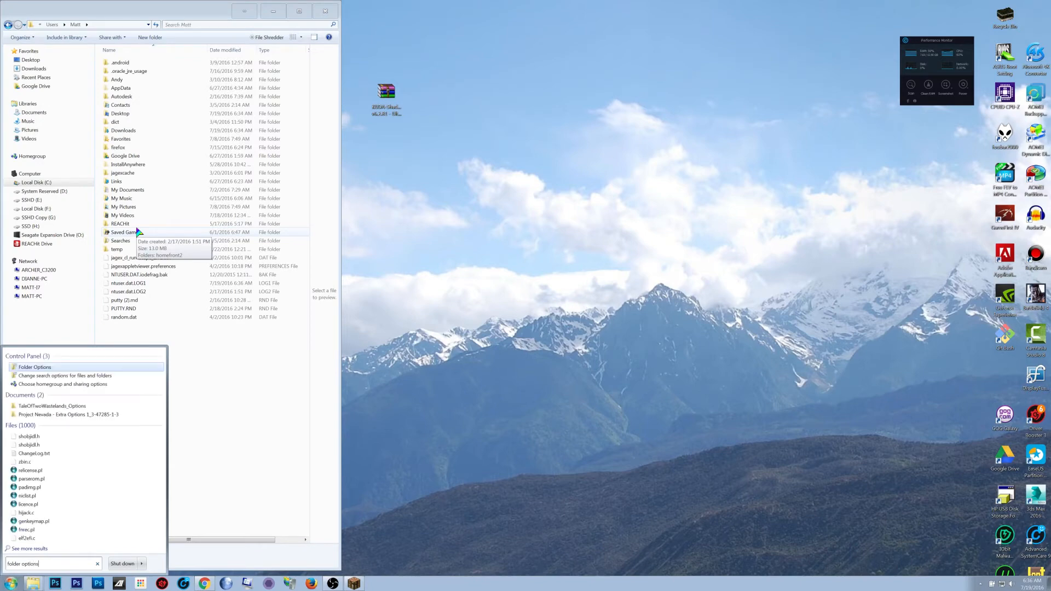
key("Return")
left_click_drag(91, 38, 184, 322)
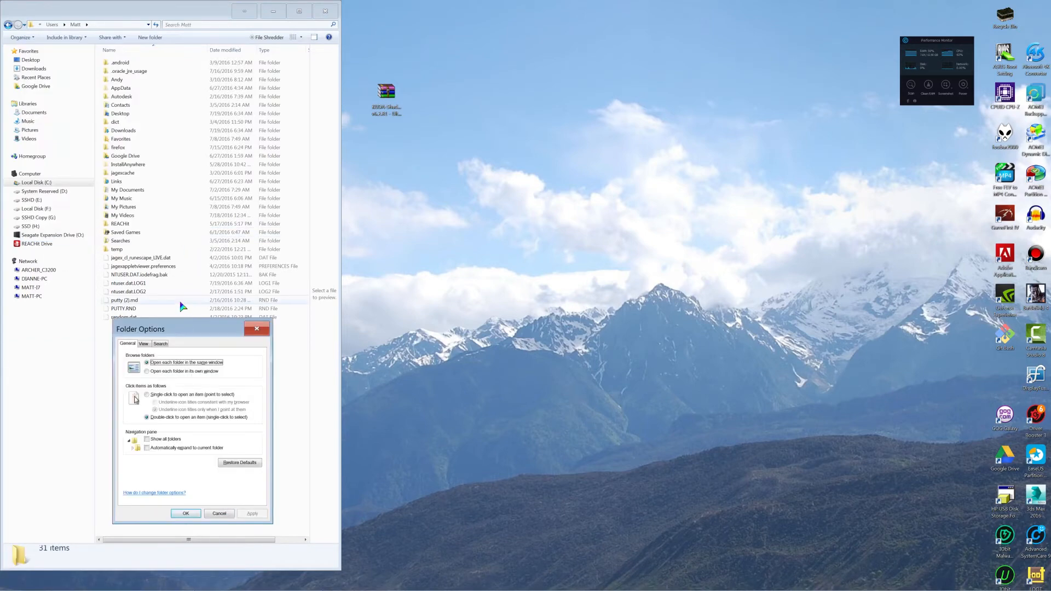
left_click(144, 344)
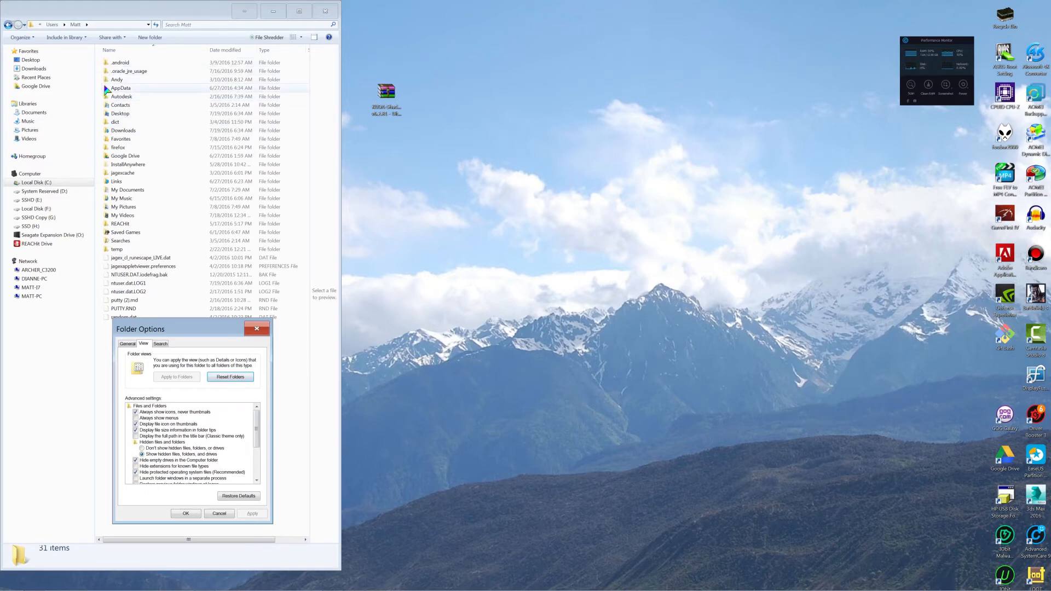
Step: Set Hidden files and folders to "Don't show hidden files, folders, or drives" and apply it
left_click(141, 446)
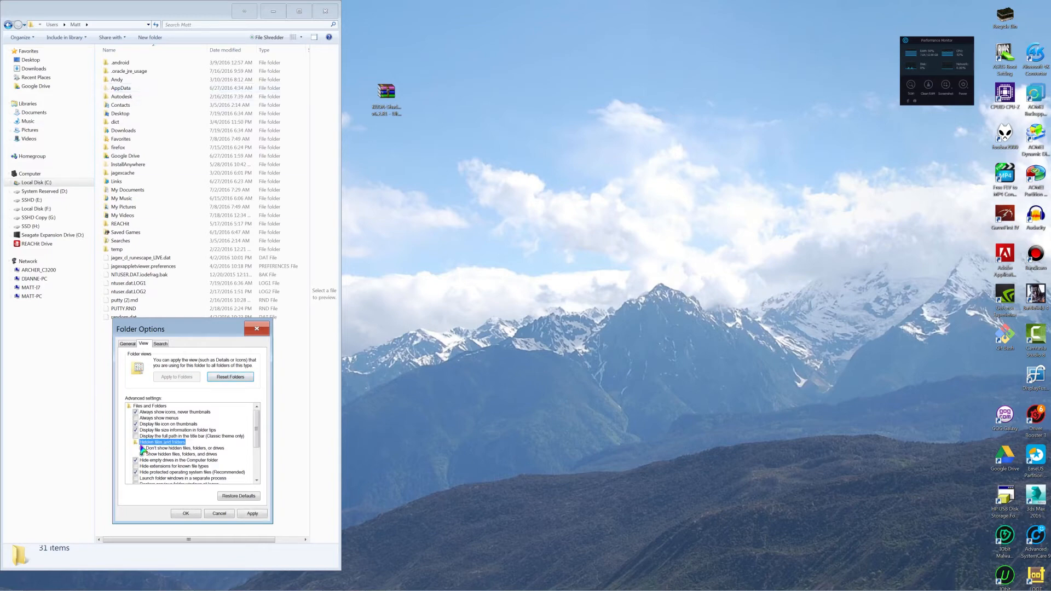
left_click(143, 448)
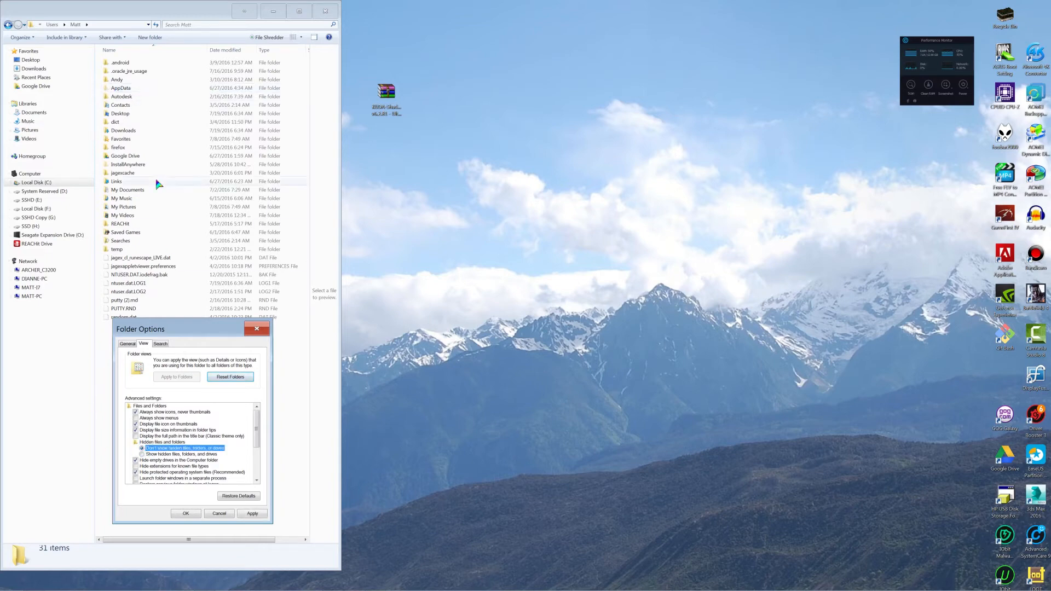
left_click(156, 25)
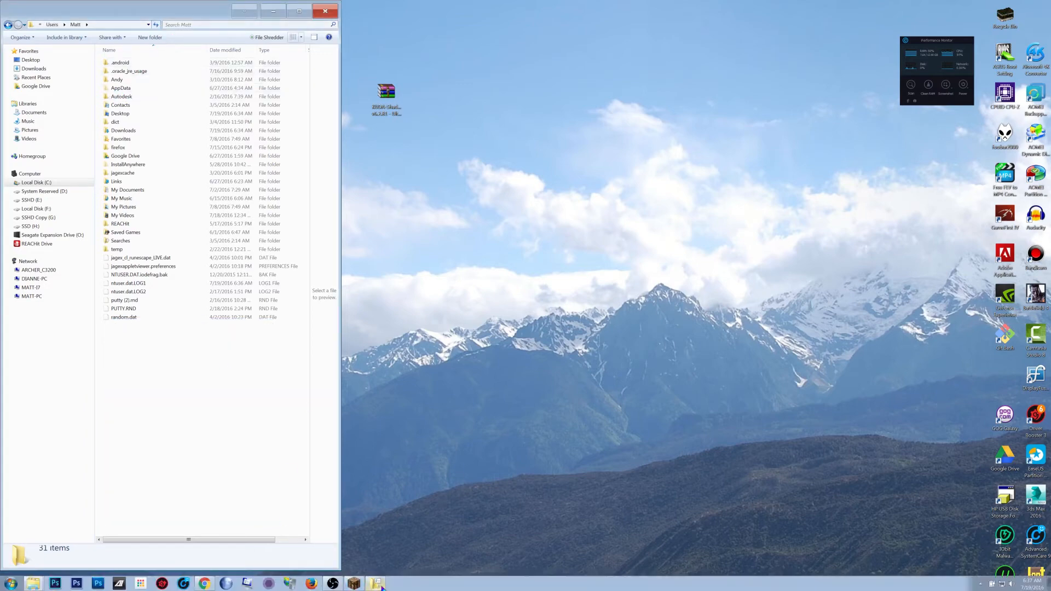
left_click(202, 513)
left_click(246, 514)
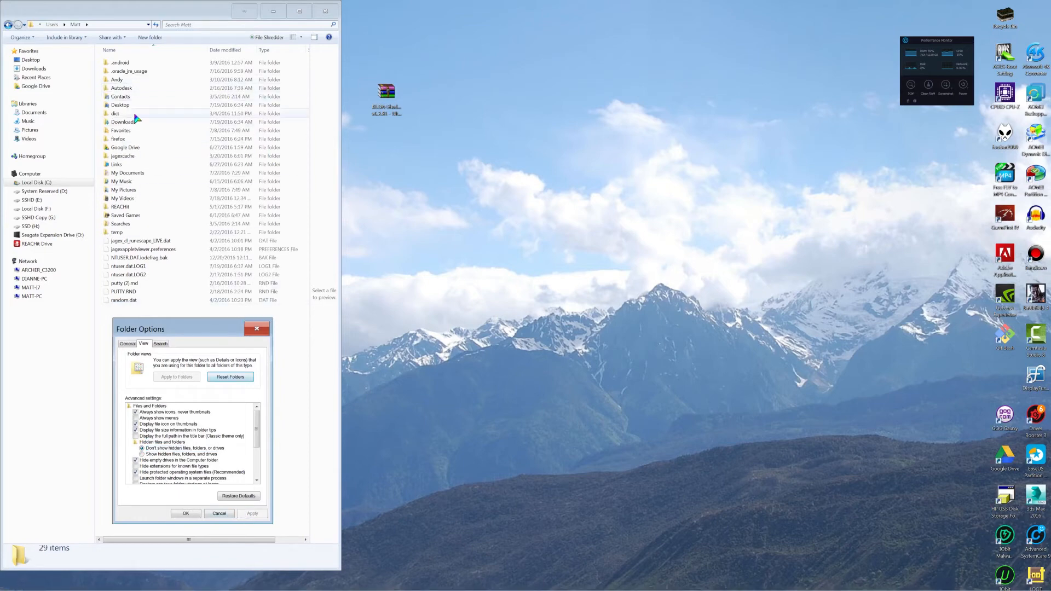
Step: Set Hidden files and folders to "Show hidden files, folders, and drives" and apply it
left_click(142, 454)
left_click(249, 514)
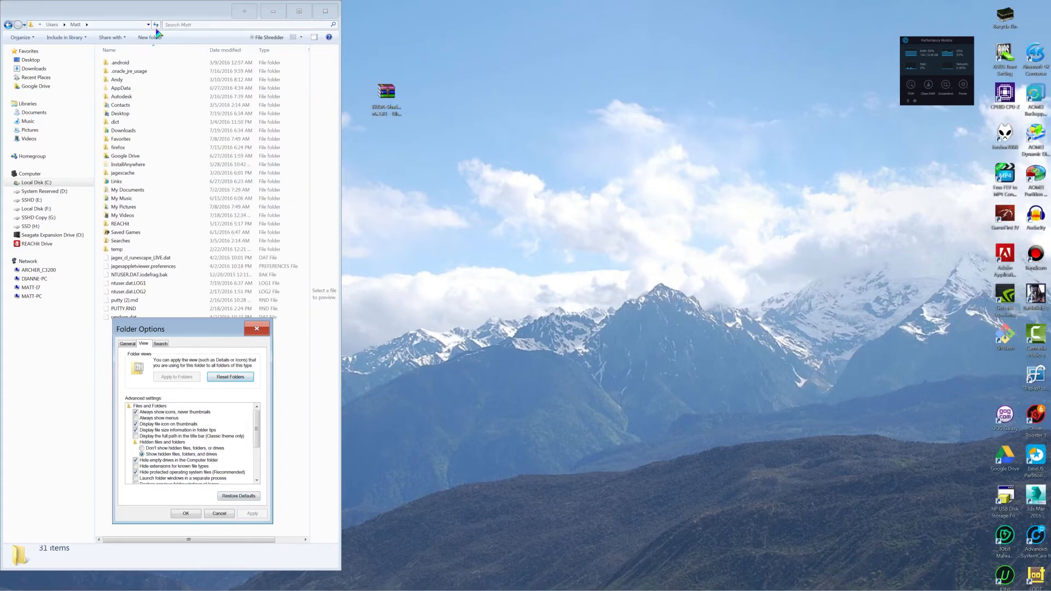
Step: Open the .minecraft folder inside AppData\Roaming of the profile folder
double_click(120, 88)
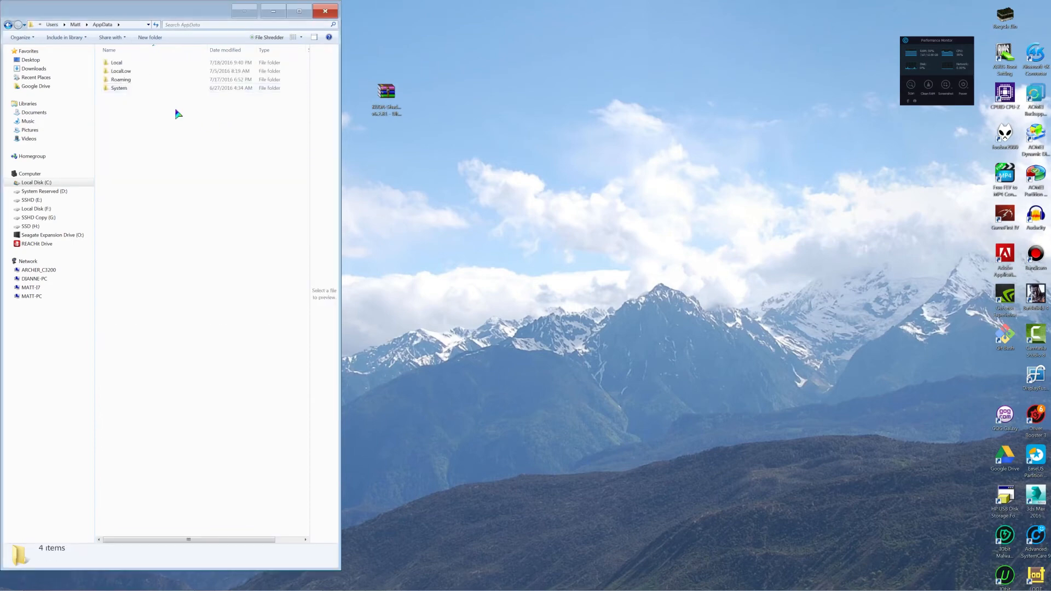
double_click(124, 80)
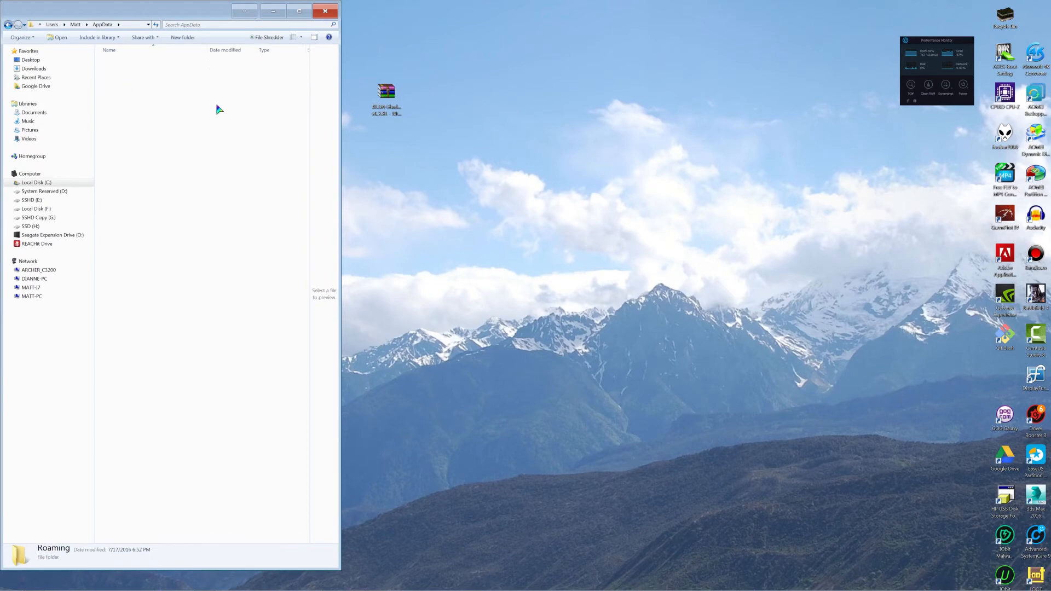
double_click(142, 71)
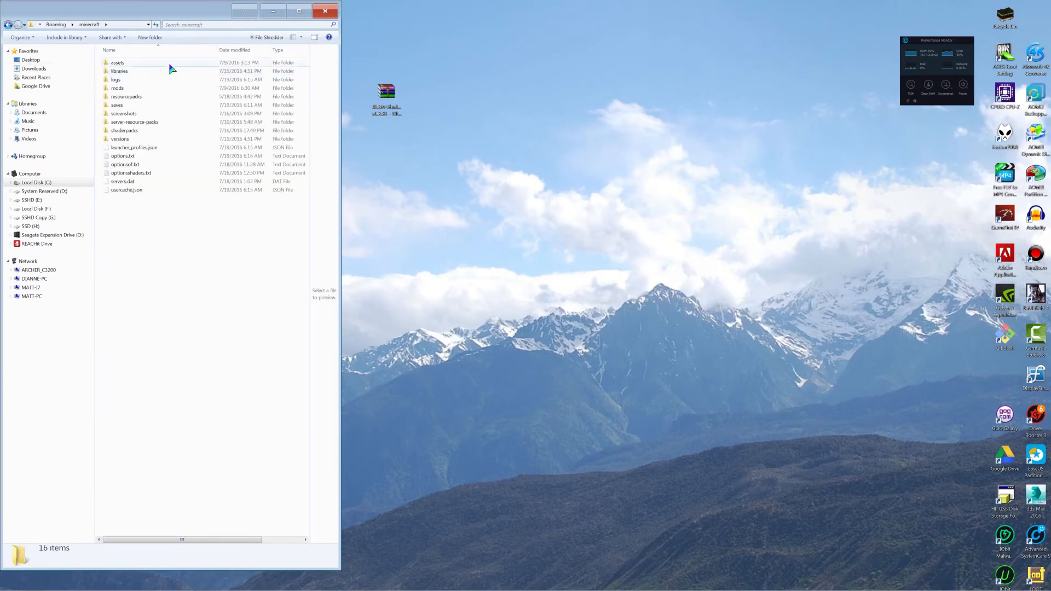
left_click(86, 25)
left_click(149, 336)
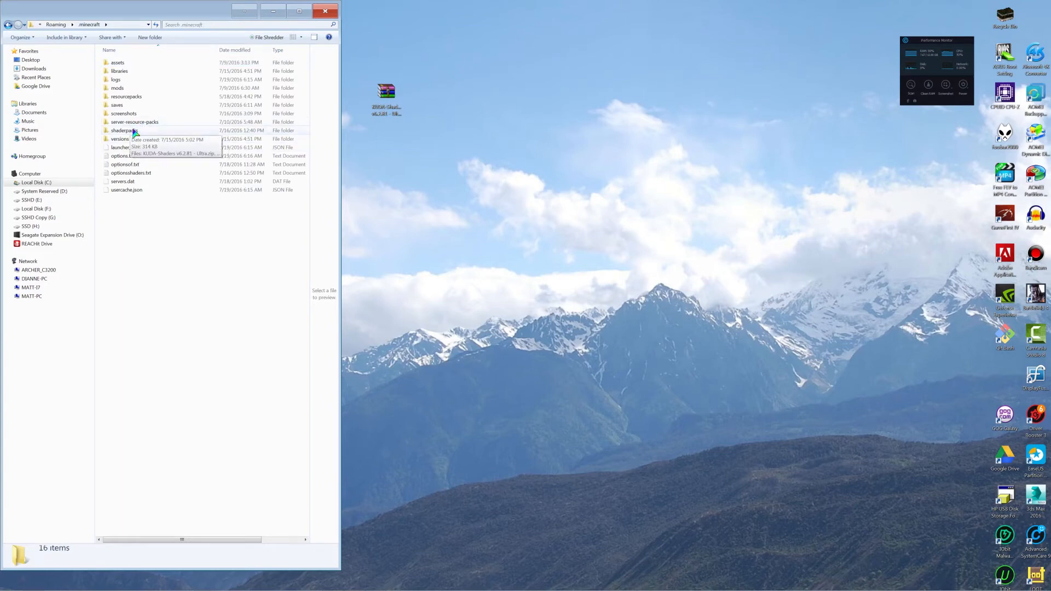
Step: Create a new folder named shaderpacks in .minecraft and agree to merge it with the existing one
right_click(127, 220)
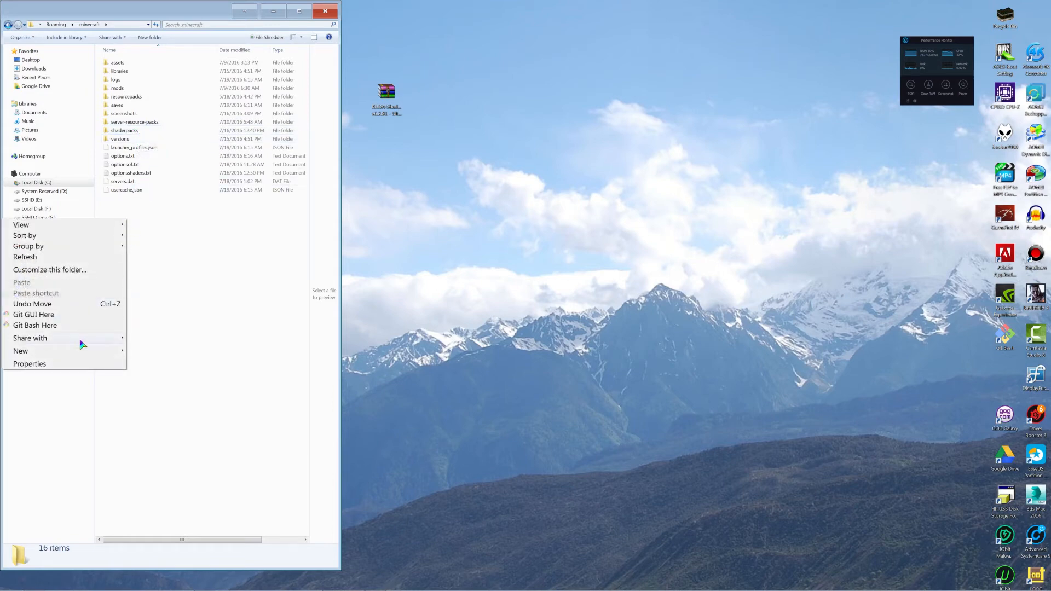
mouse_move(87, 353)
left_click(137, 353)
type("shaderpacks")
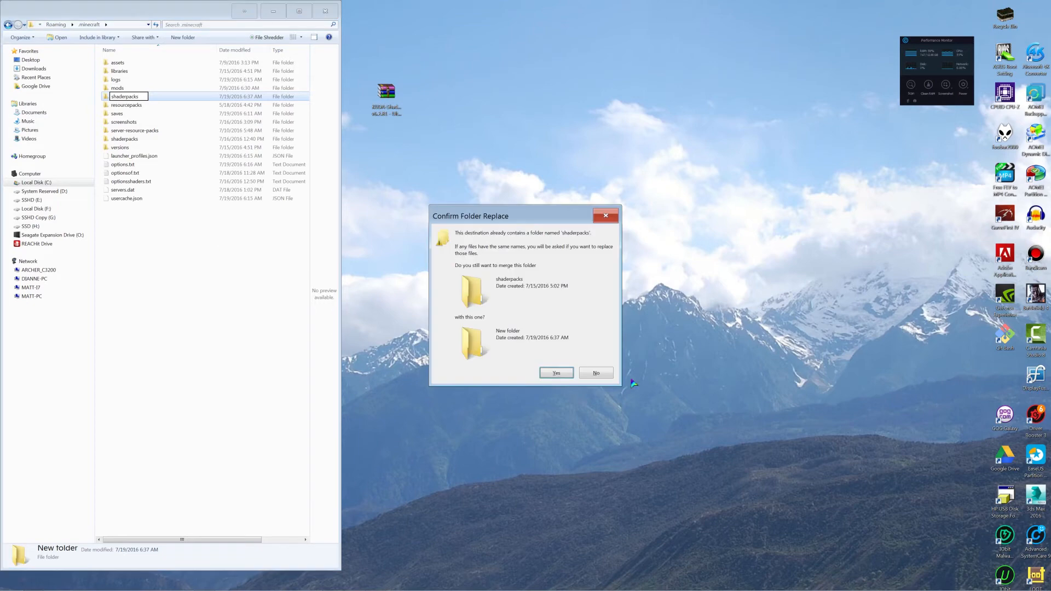
left_click(552, 375)
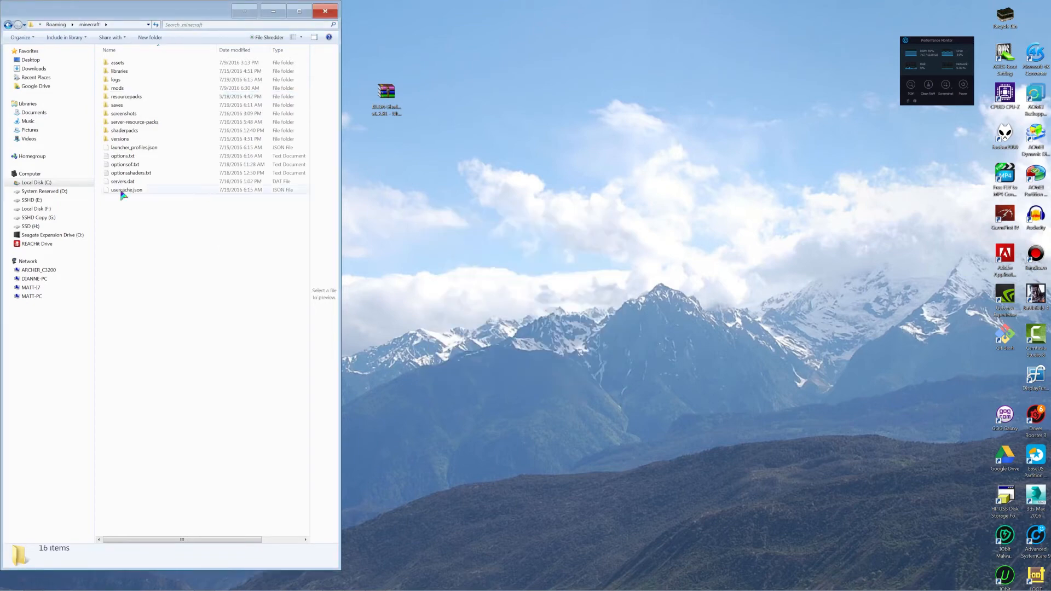
Step: Open the shaderpacks folder and try to move the KUDA-Shaders v6.2.81 - Ultra.zip from the desktop into it
left_click(141, 131)
double_click(141, 131)
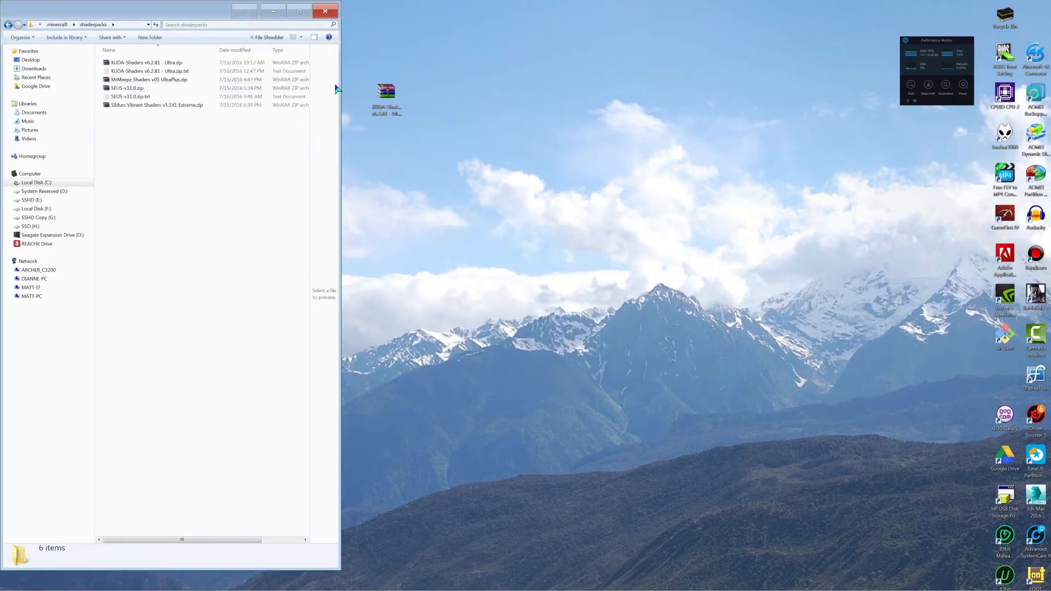
left_click_drag(386, 93, 332, 73)
left_click(385, 113)
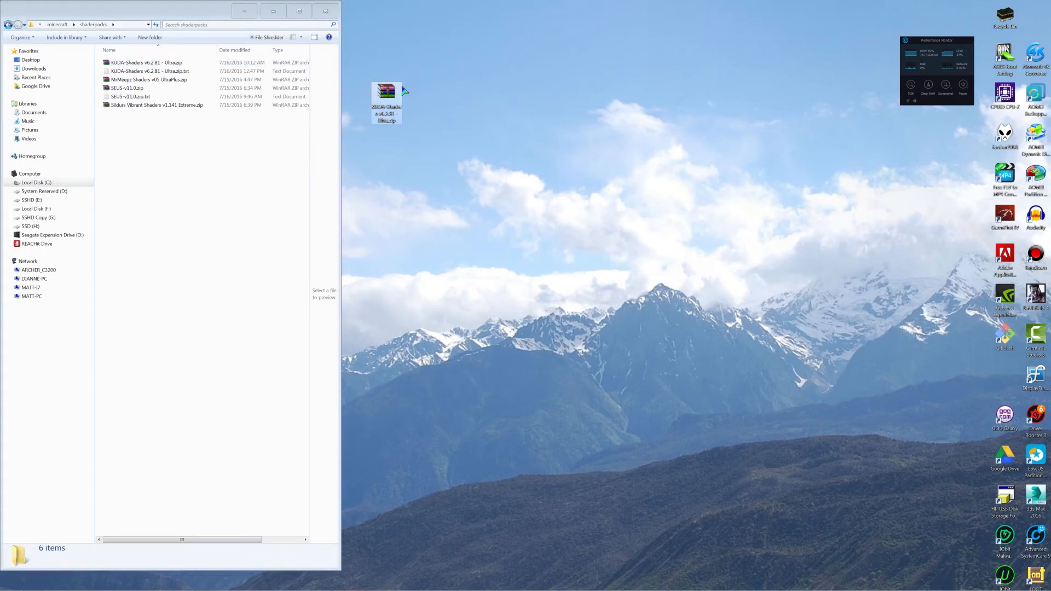
Step: Delete the KUDA-Shaders v6.2.81 - Ultra.zip from the desktop to the Recycle Bin
right_click(389, 101)
left_click(349, 335)
left_click(228, 168)
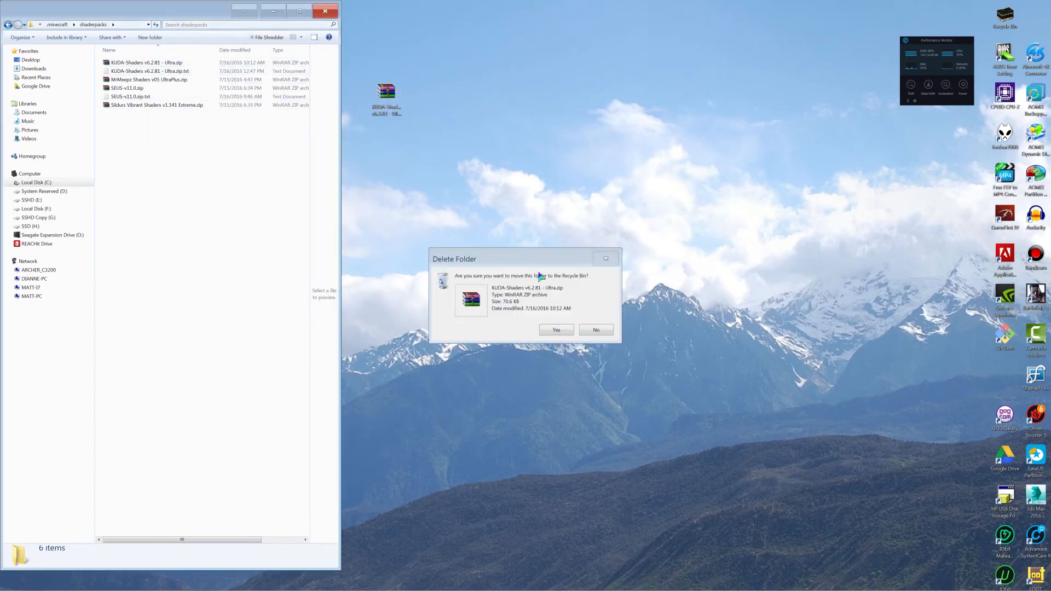
left_click(572, 330)
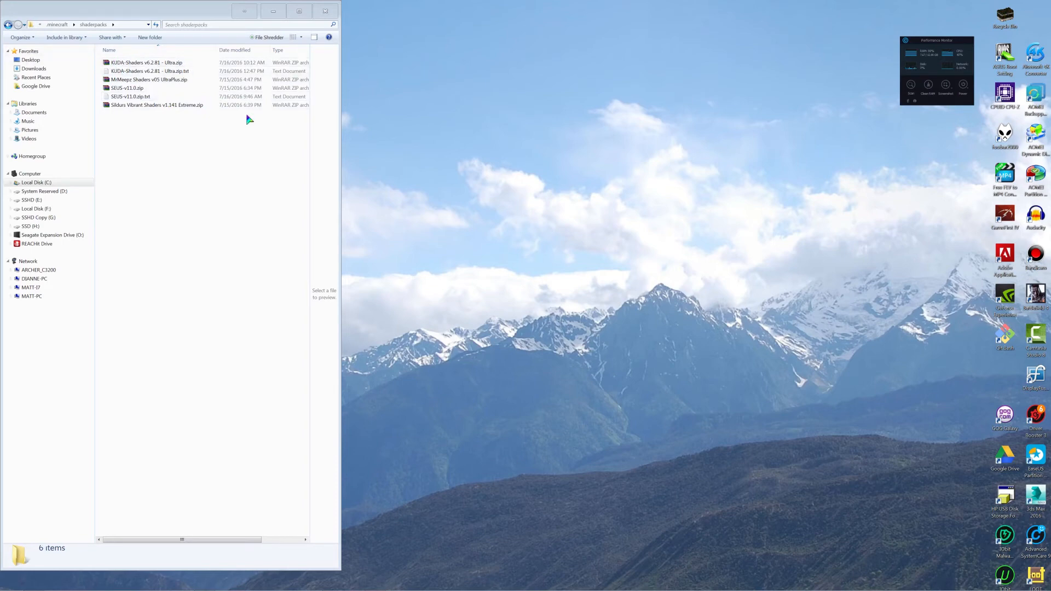
Step: Close the shaderpacks folder window and the Folder Options dialog, and switch to the Chrome browser
left_click(325, 11)
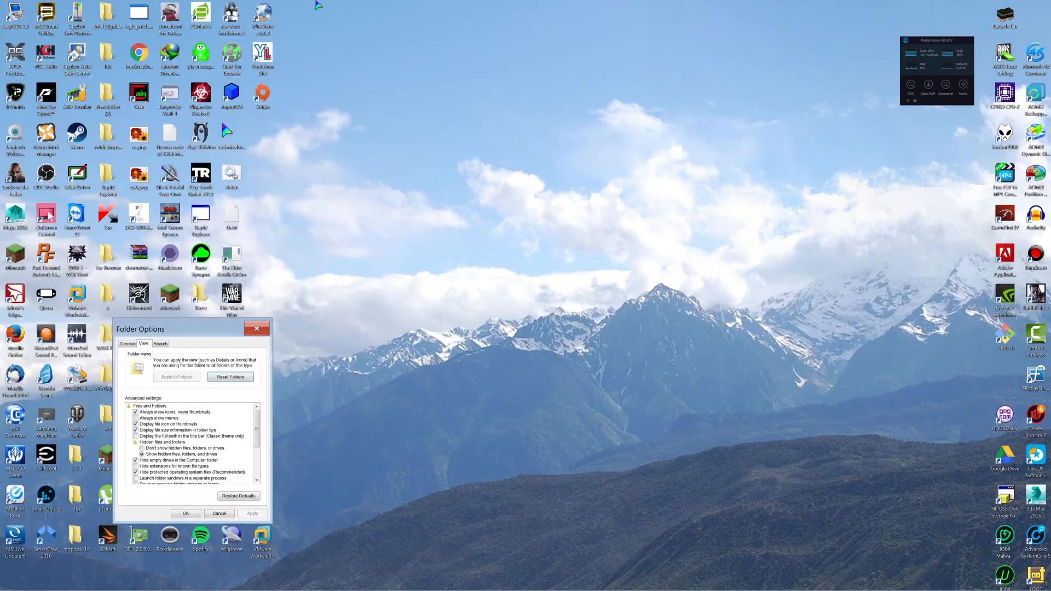
left_click(261, 331)
key("alt+Tab")
key("alt+Tab")
key("alt+Tab")
key("alt+Tab")
key("alt+Tab")
key("alt+Tab")
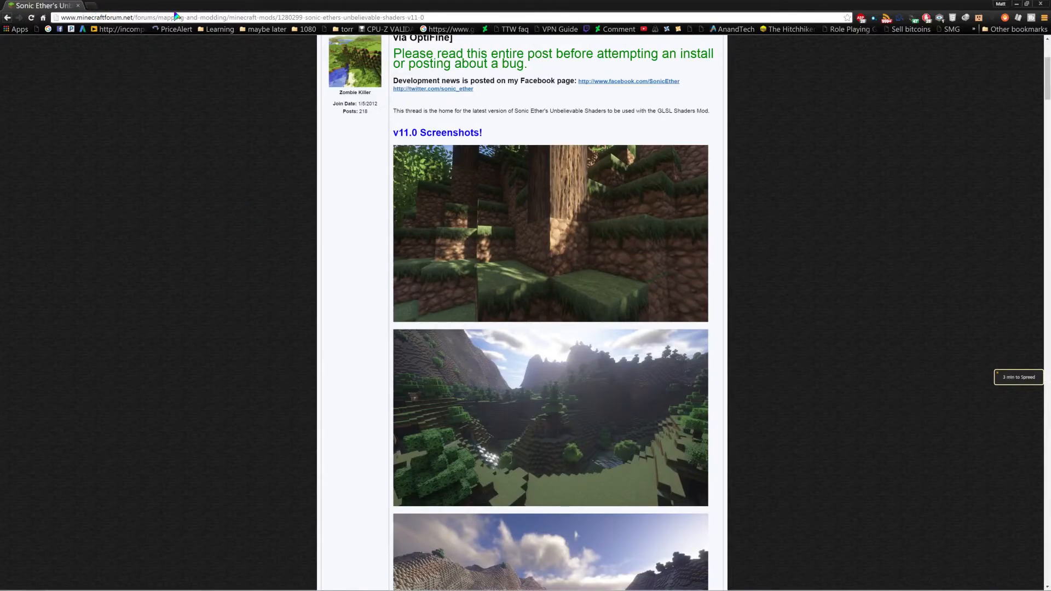
Step: Search Google for "minecraft resources packs" in a new browser tab
left_click(99, 5)
type("mi")
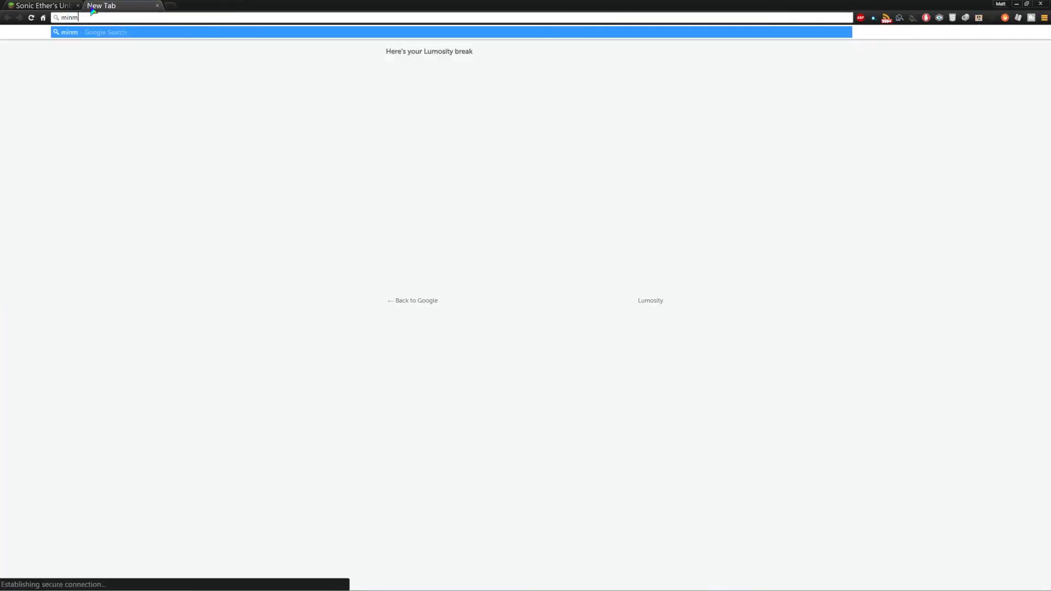
type("necraftt")
key("BackSpace")
type("res")
type("oui")
type("ces ")
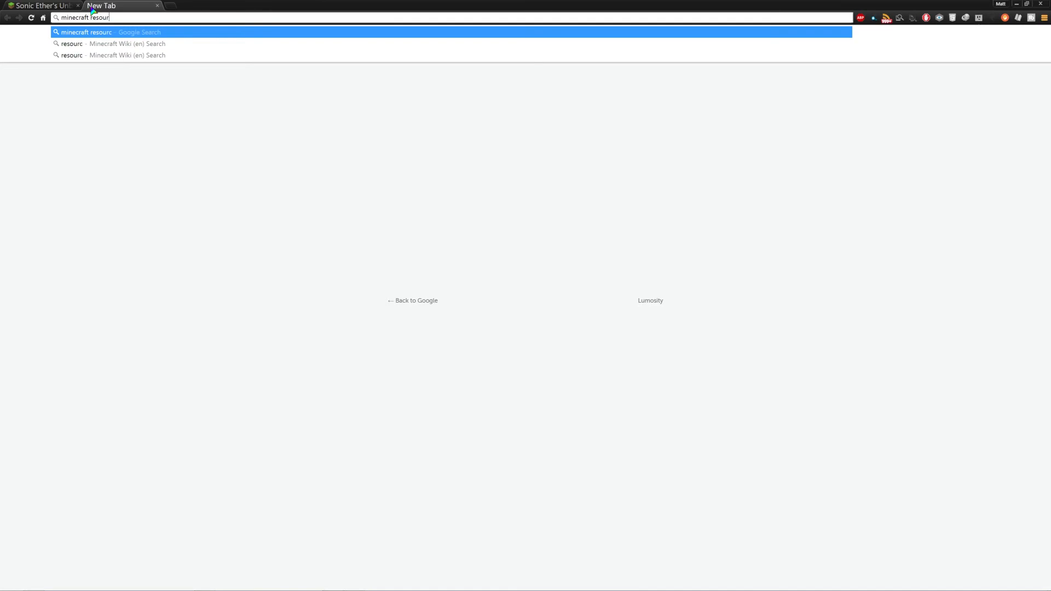
type("packs")
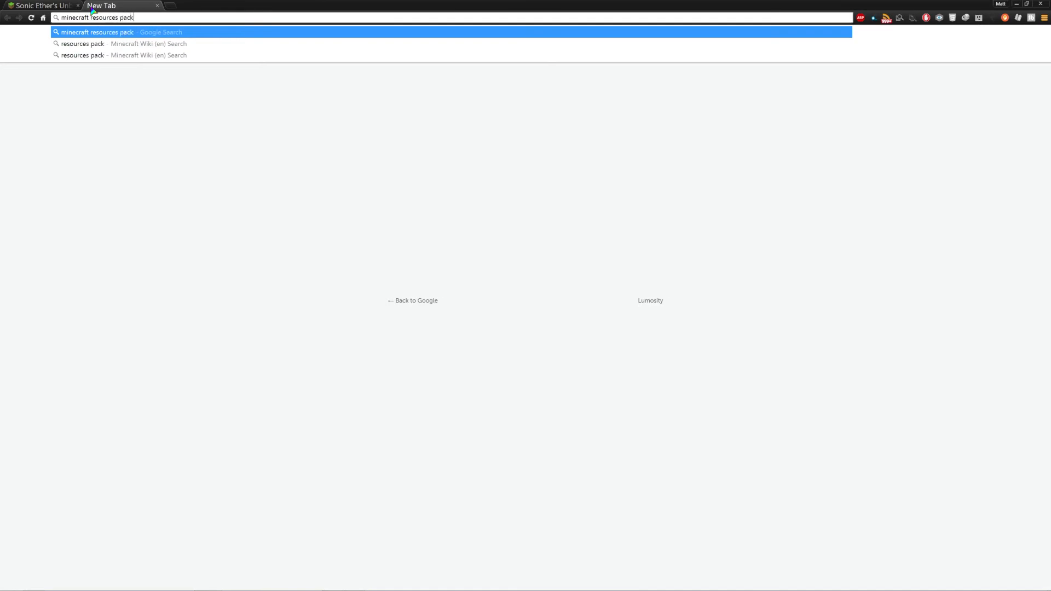
key("Return")
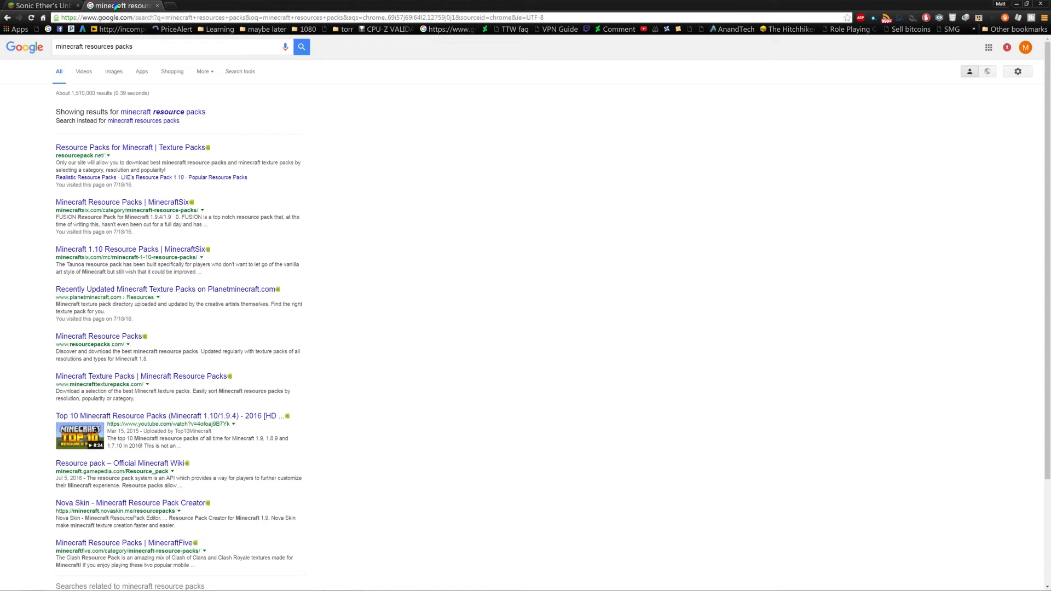
Step: Open the Resource Packs for Minecraft site (resourcepack.net) from the search results and dismiss the overlay covering it
left_click(131, 148)
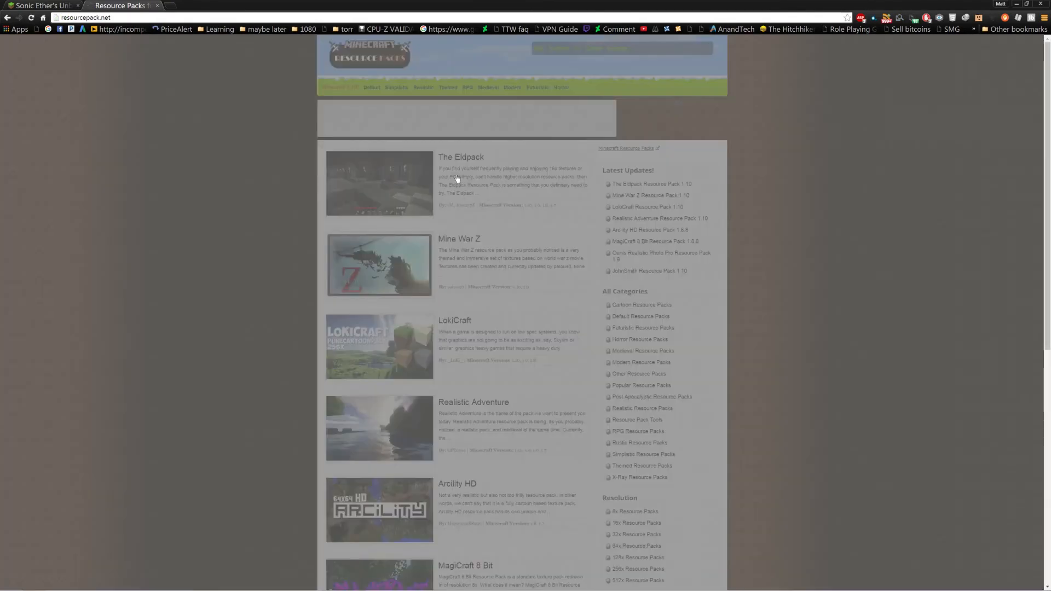
left_click(604, 259)
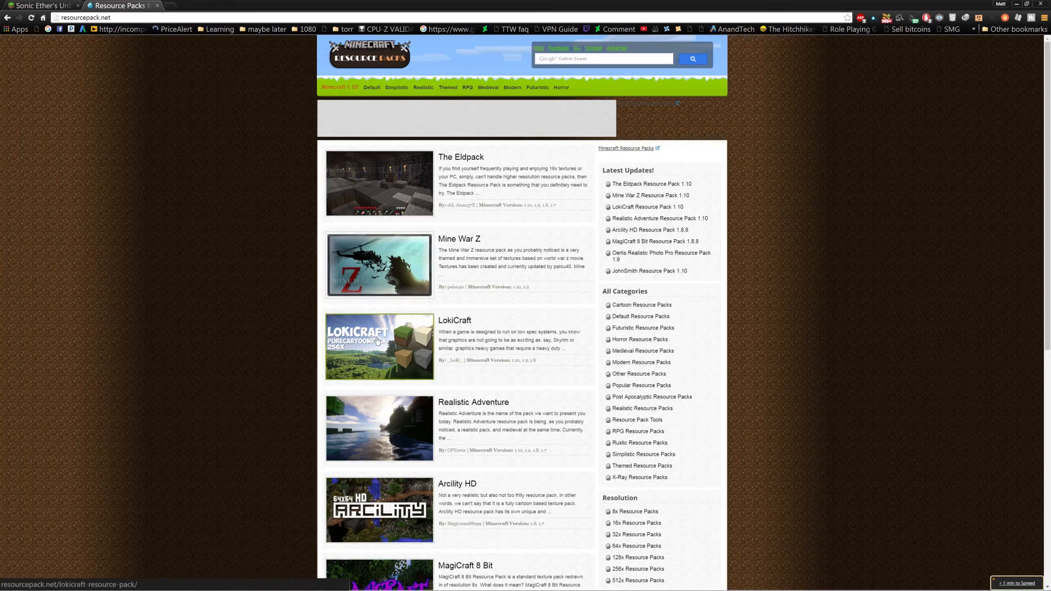
Step: Browse the listed packs and open the Realistic Adventure resource pack page down to its download links
scroll(434, 383, "down", 3)
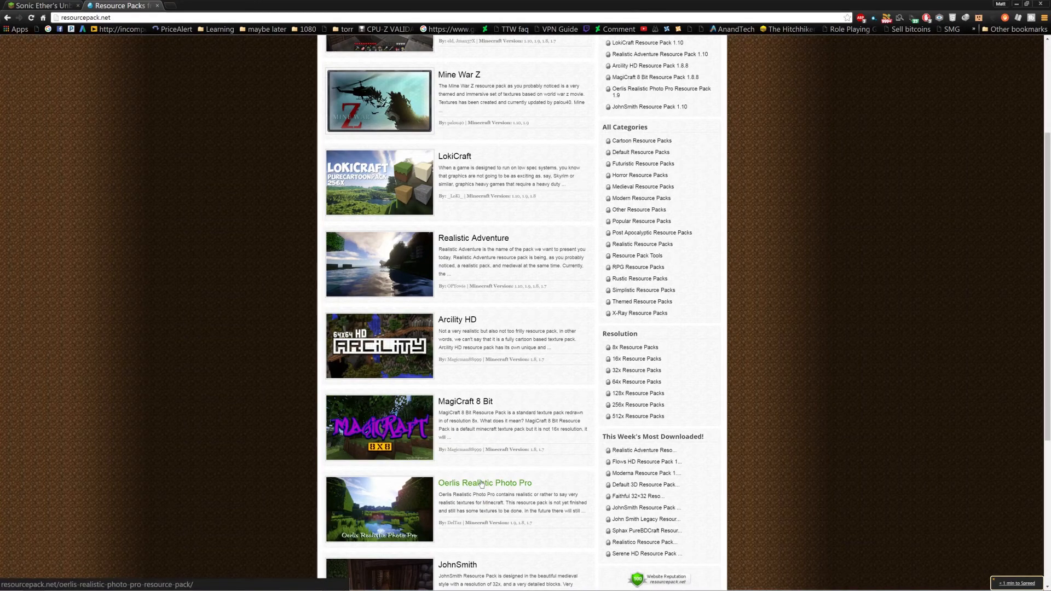
scroll(425, 380, "up", 2)
left_click(454, 321)
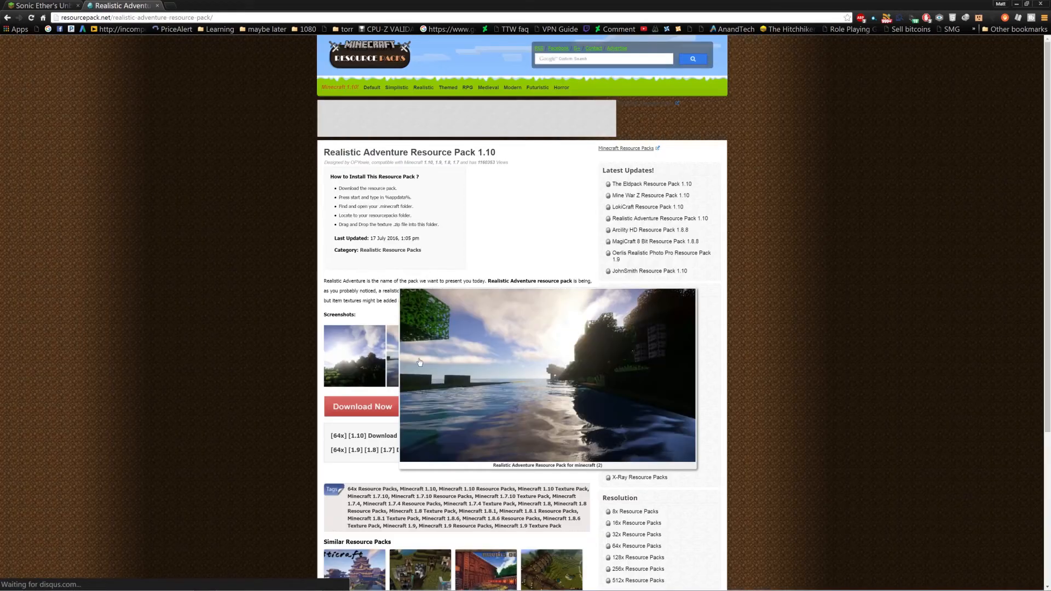
scroll(488, 380, "down", 2)
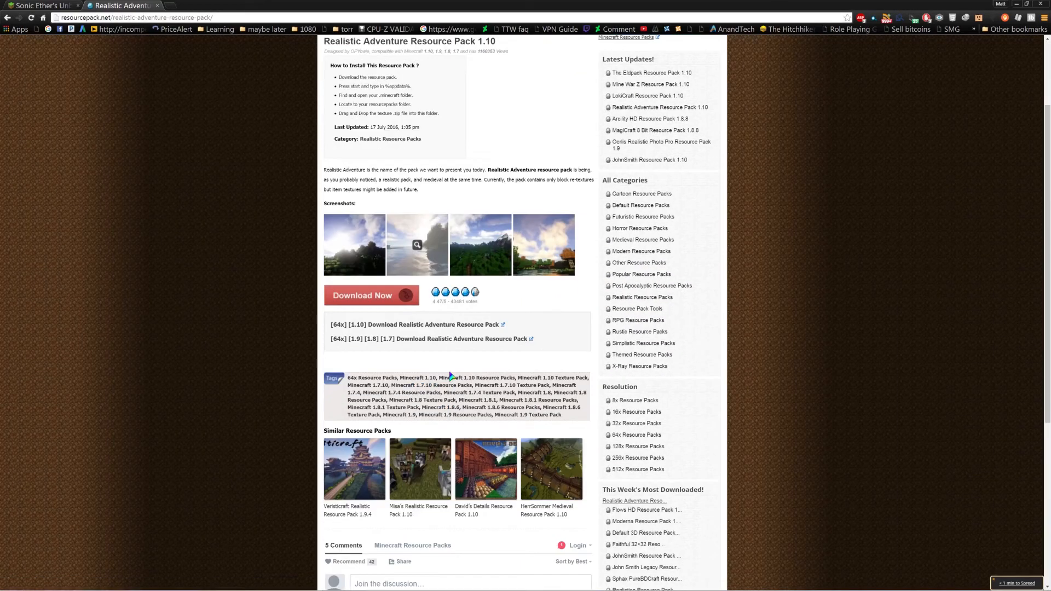
Step: Leave the Realistic Adventure resource pack page, minimize the browser, and launch Minecraft with the OptiFine profile
scroll(415, 356, "down", 2)
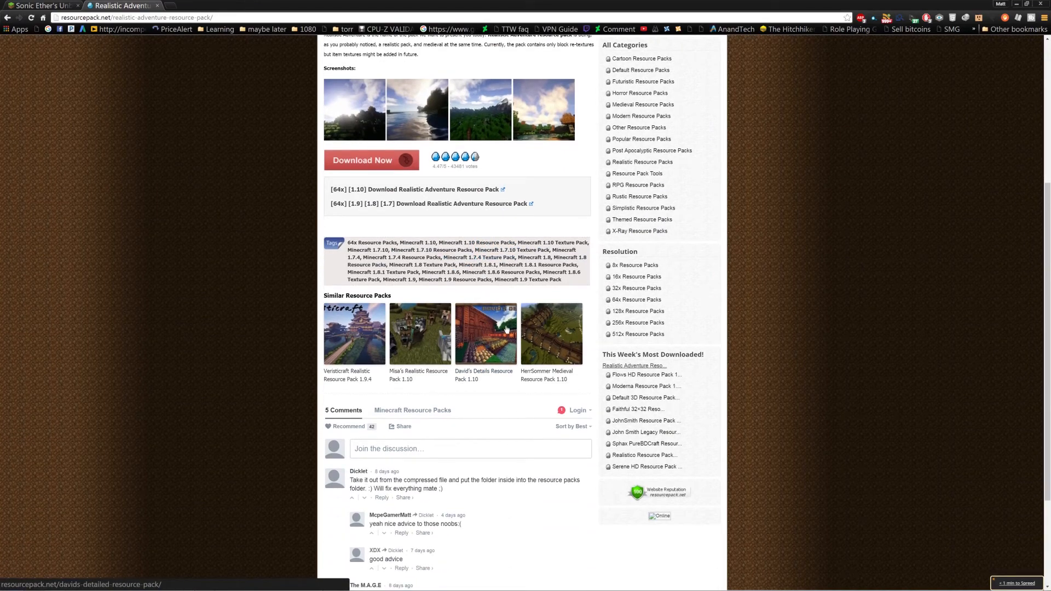
scroll(383, 255, "up", 4)
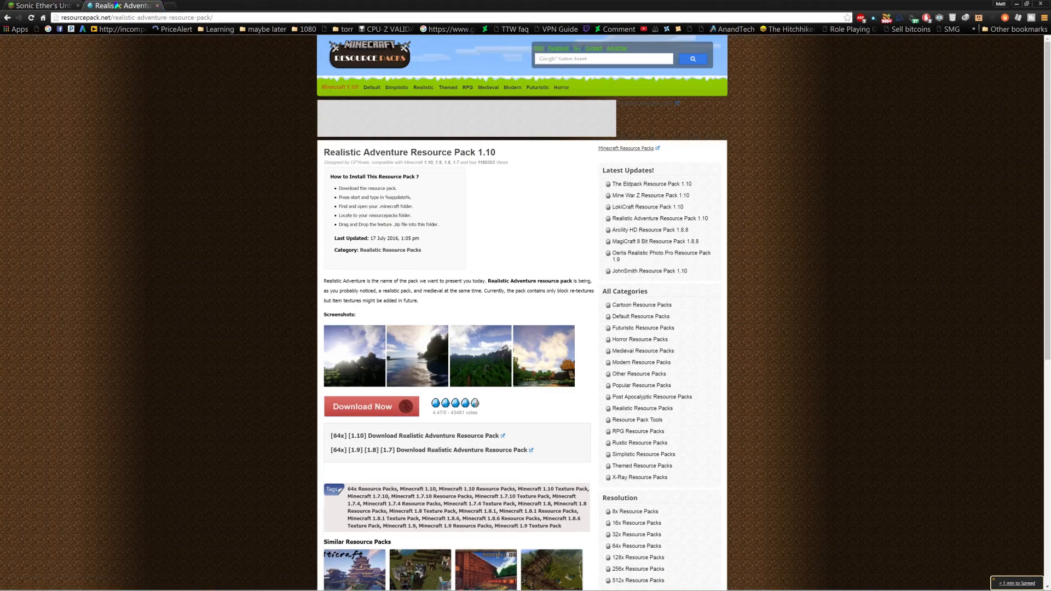
left_click(158, 6)
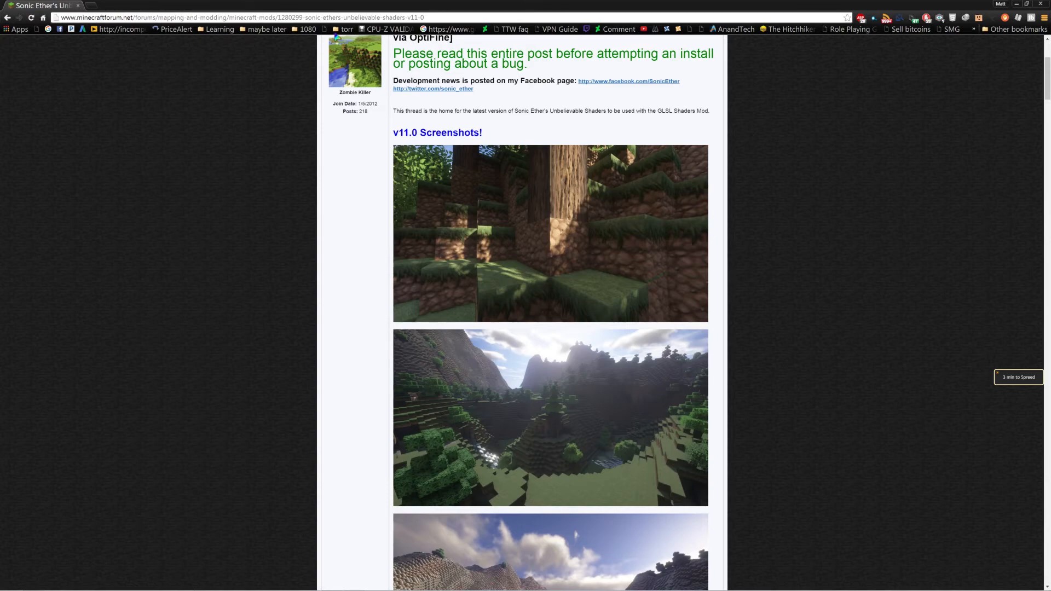
left_click(1016, 4)
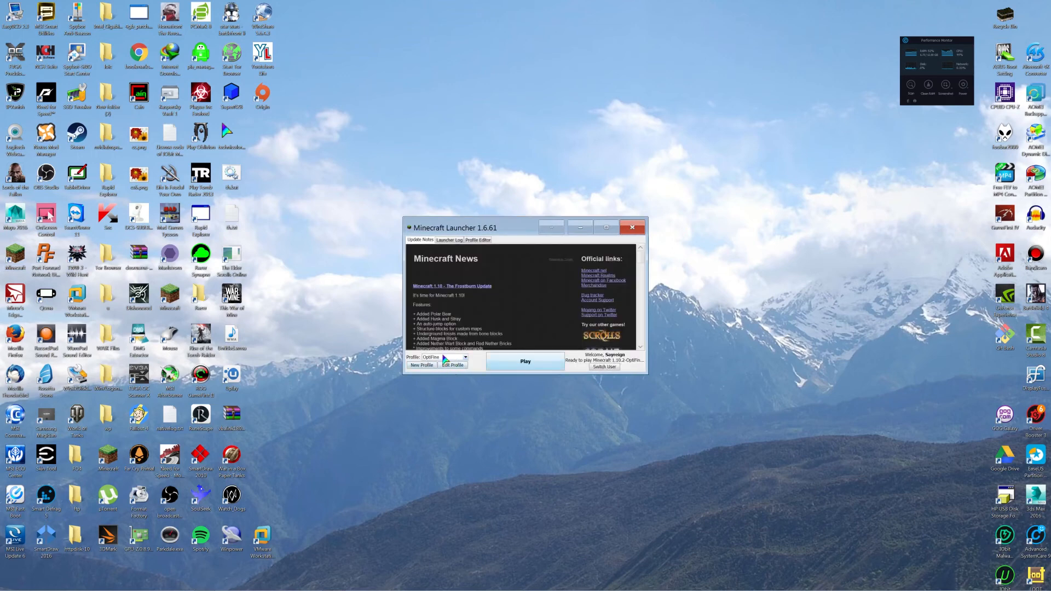
left_click(534, 365)
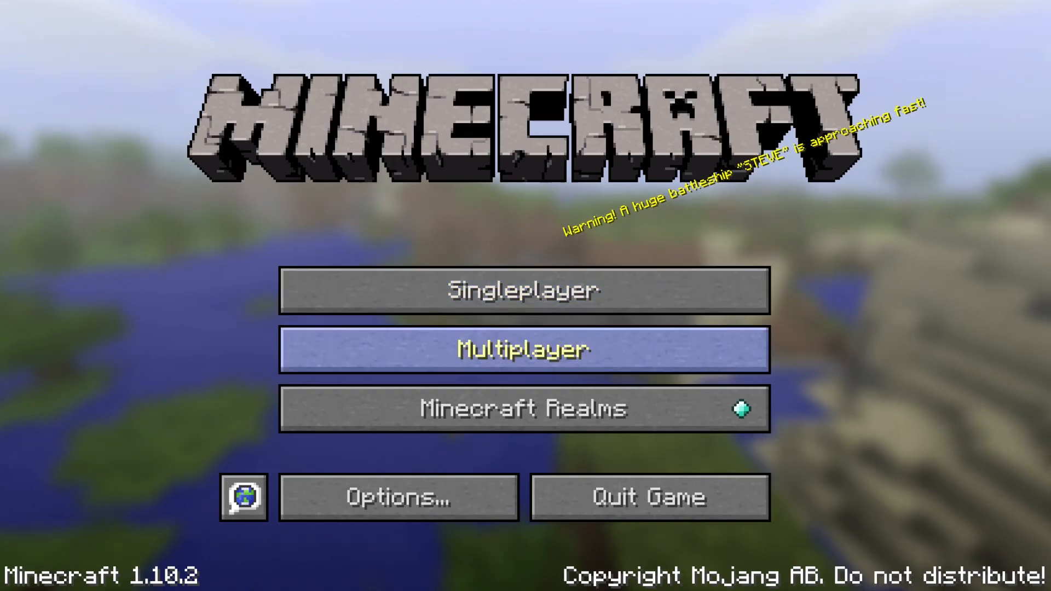
Step: Open the game's video settings and check which shader pack is selected in the Shaders list
left_click(384, 497)
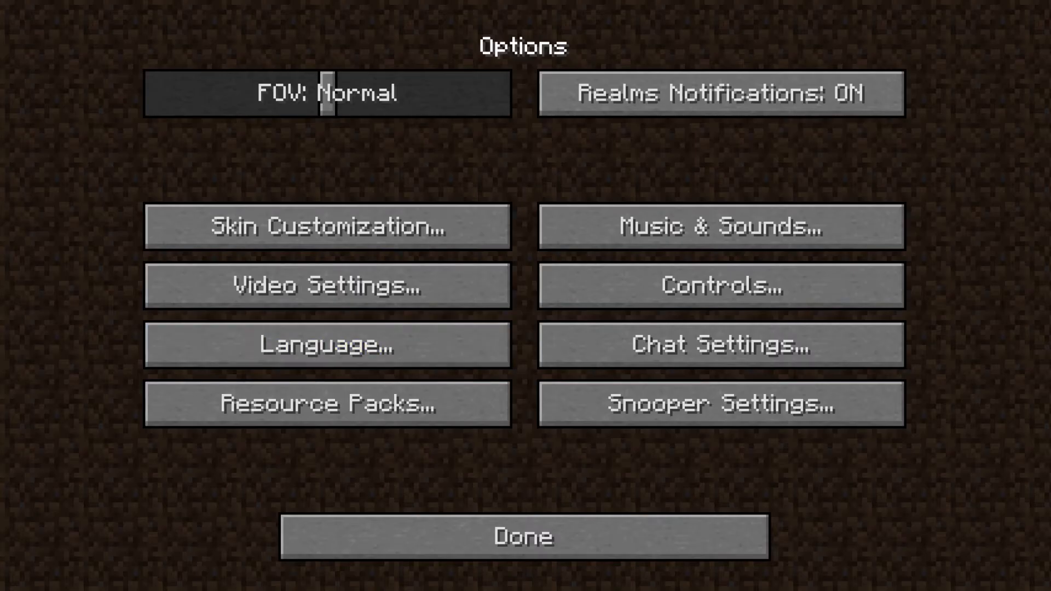
left_click(327, 290)
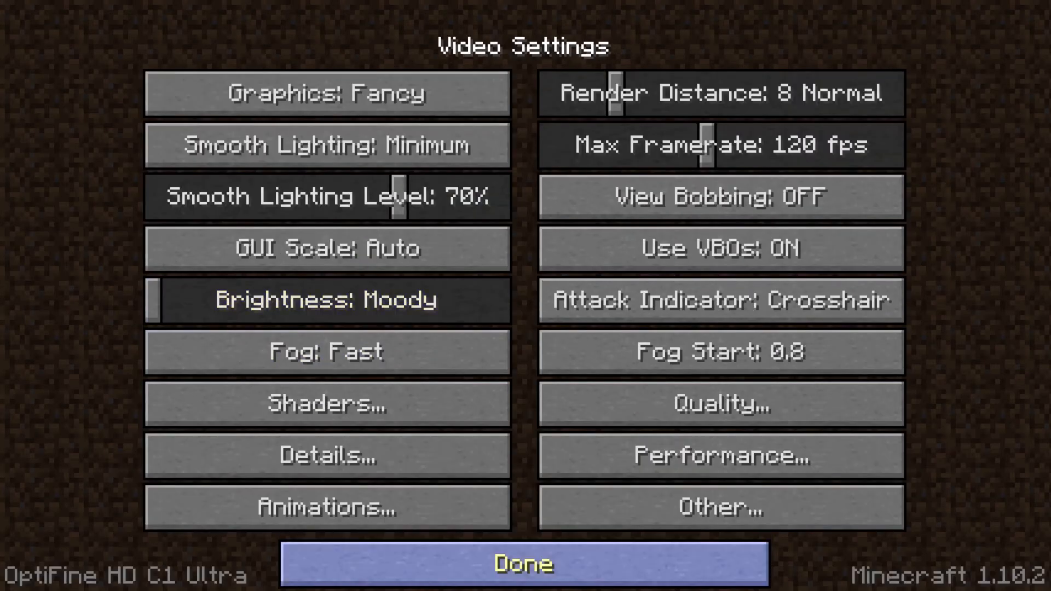
left_click(524, 564)
left_click(327, 284)
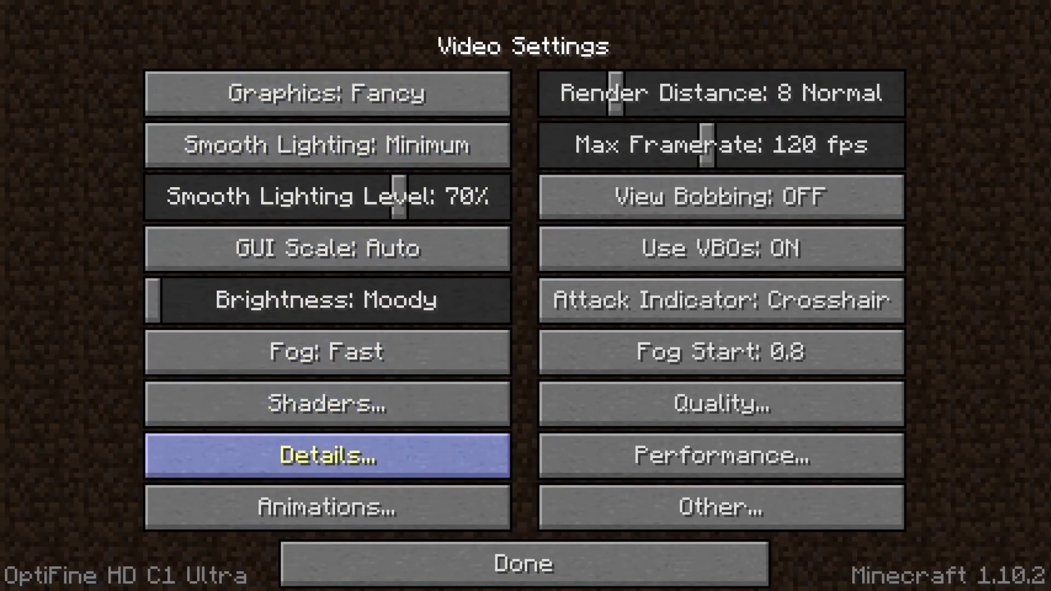
left_click(328, 404)
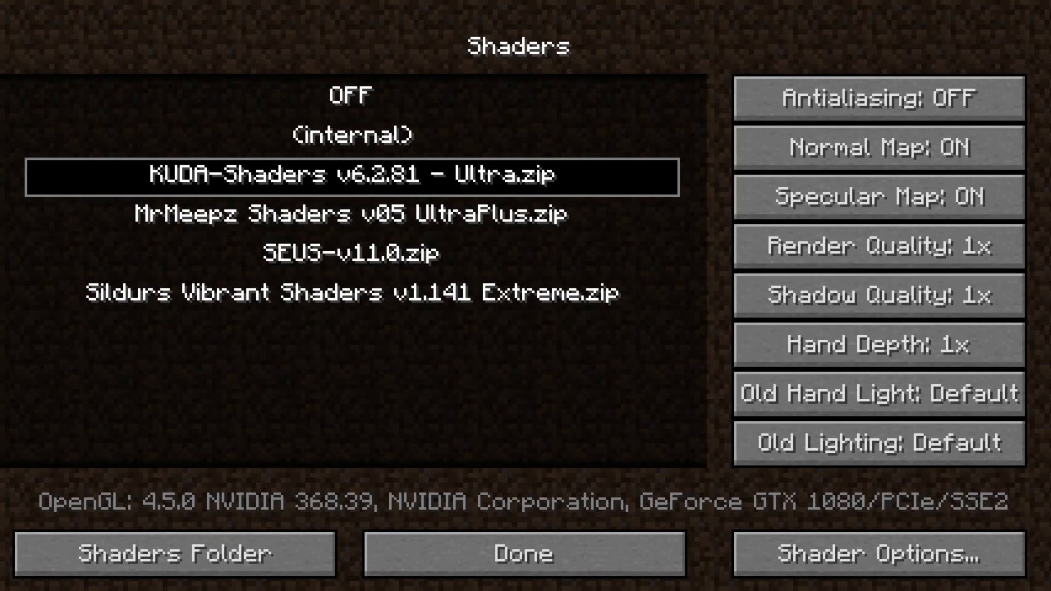
left_click(523, 554)
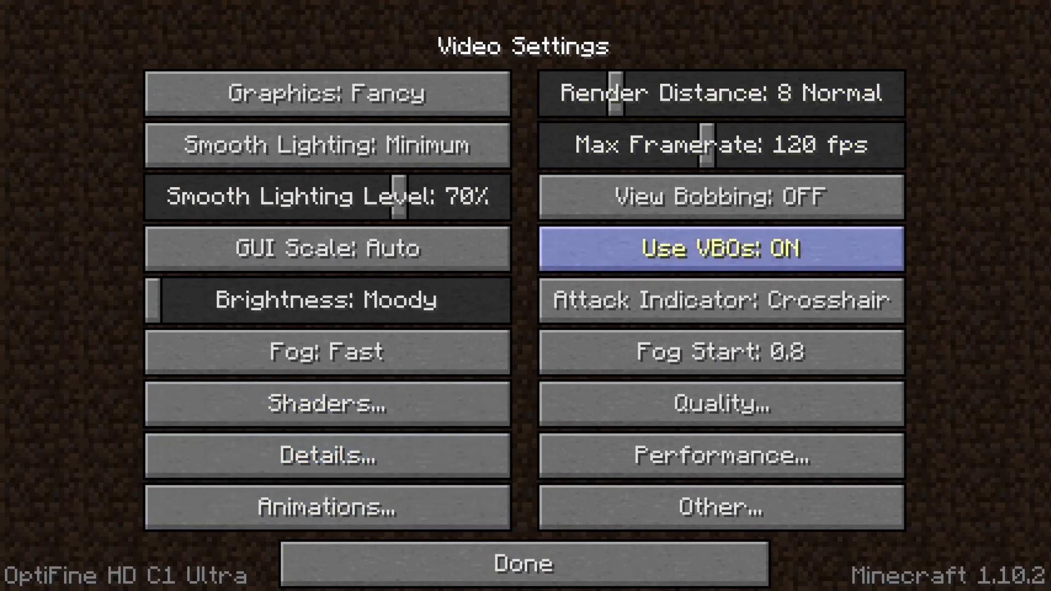
Step: Review the Details, Animations, Quality, Performance and Other video settings, and return to the title screen
left_click(327, 456)
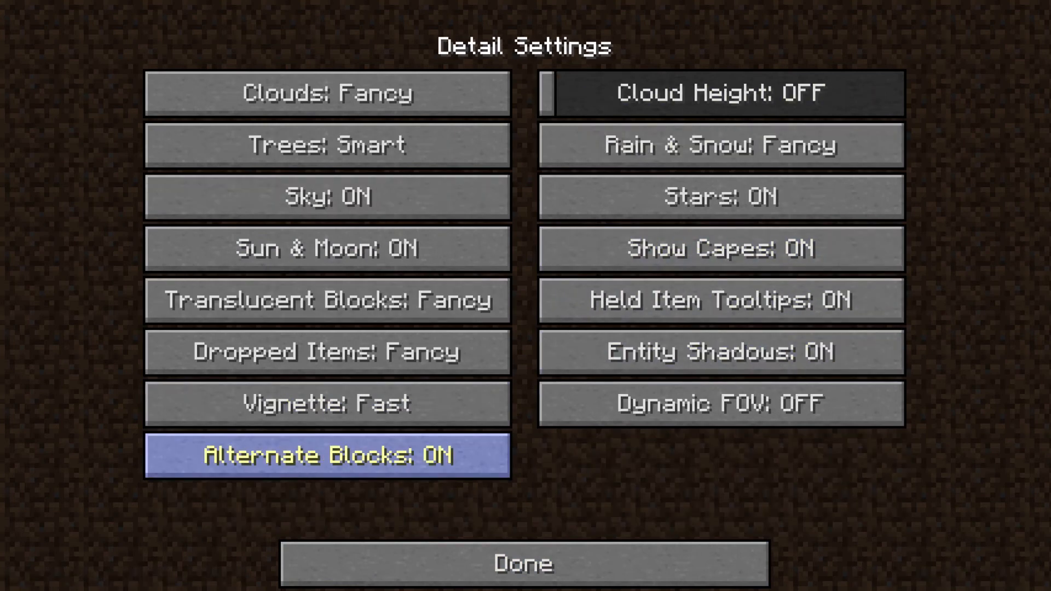
left_click(350, 563)
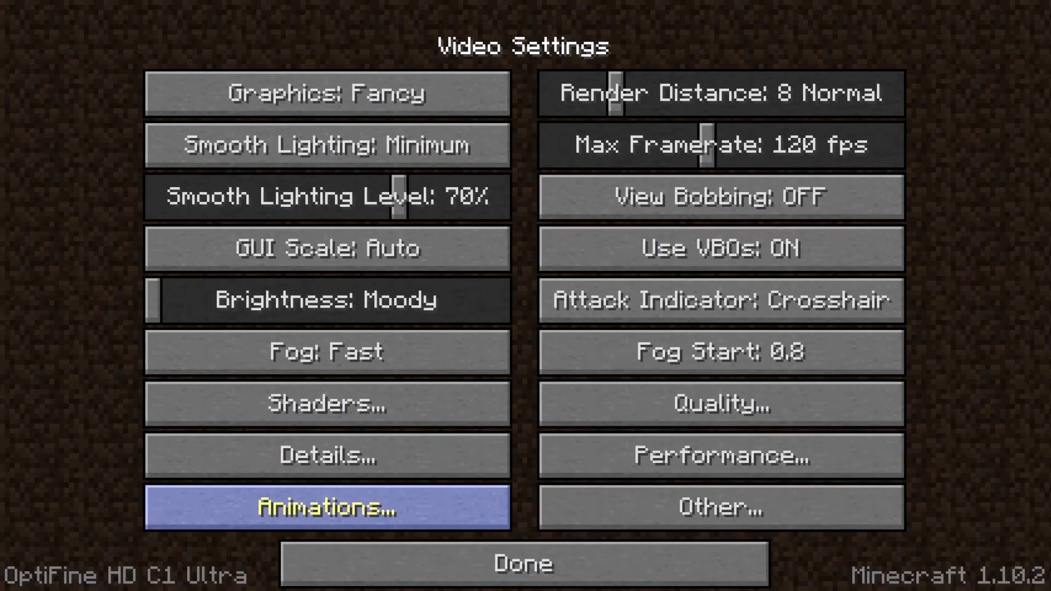
left_click(327, 507)
left_click(718, 564)
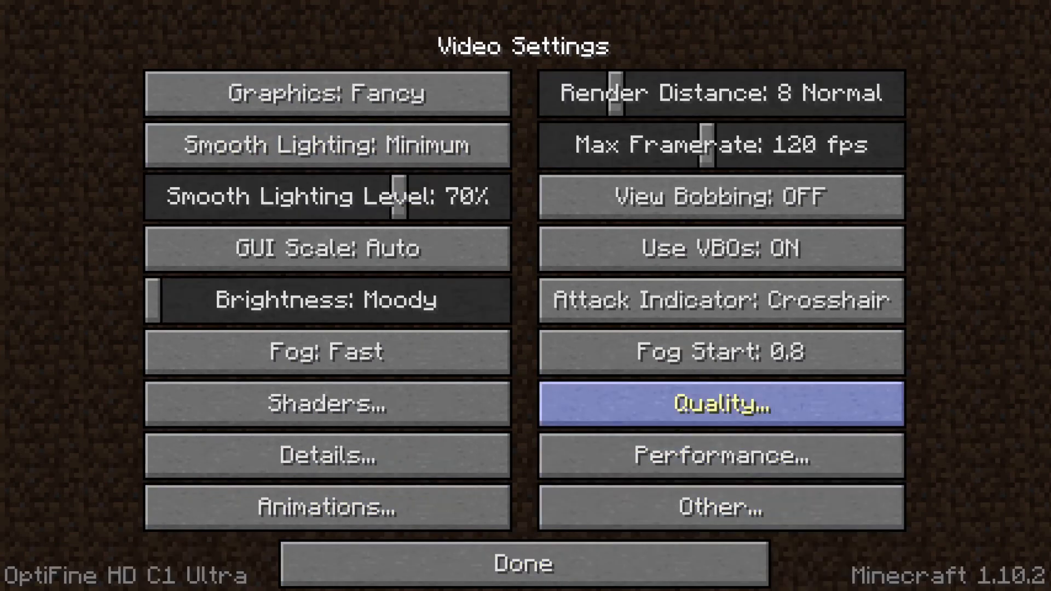
left_click(721, 404)
left_click(706, 564)
left_click(721, 455)
left_click(711, 564)
left_click(721, 507)
left_click(524, 564)
left_click(523, 553)
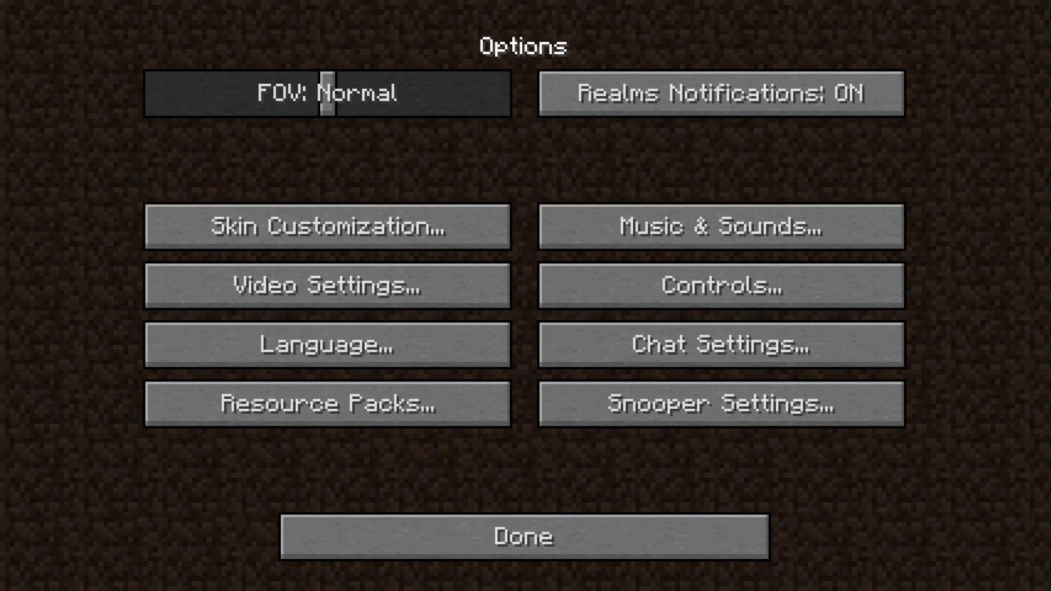
left_click(524, 537)
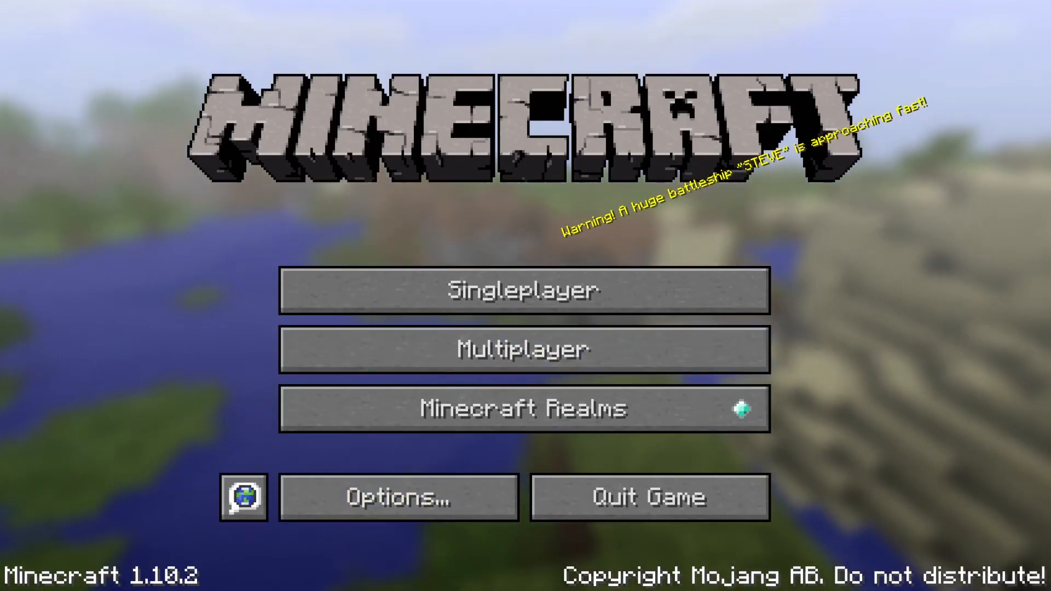
Step: Load the first saved singleplayer world
left_click(524, 290)
left_click(415, 127)
left_click(330, 487)
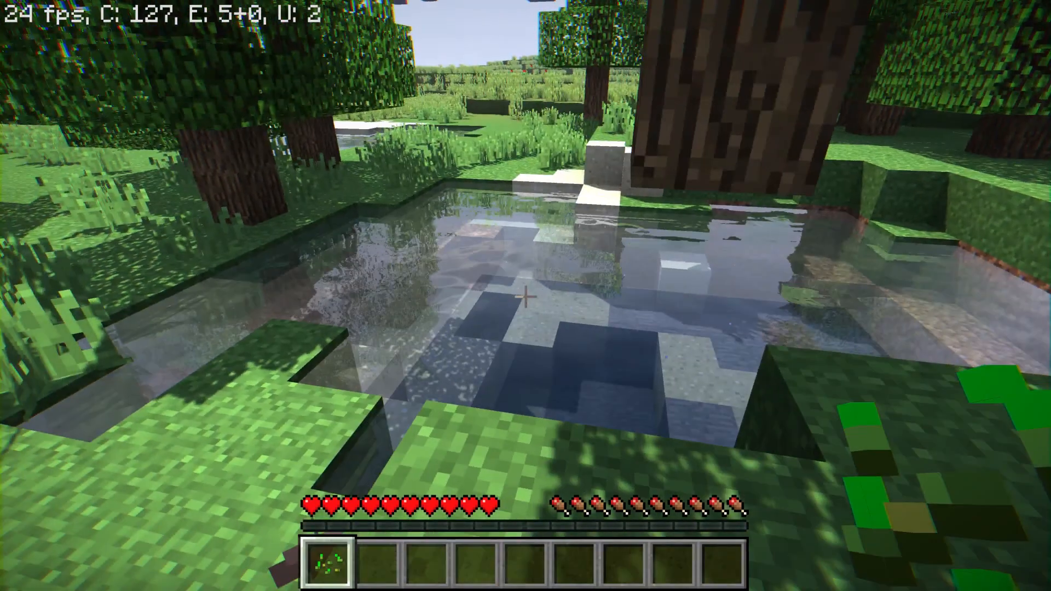
Step: Walk around the pond and the surrounding forest to examine the shader's water reflections, lighting and shadows
key("w")
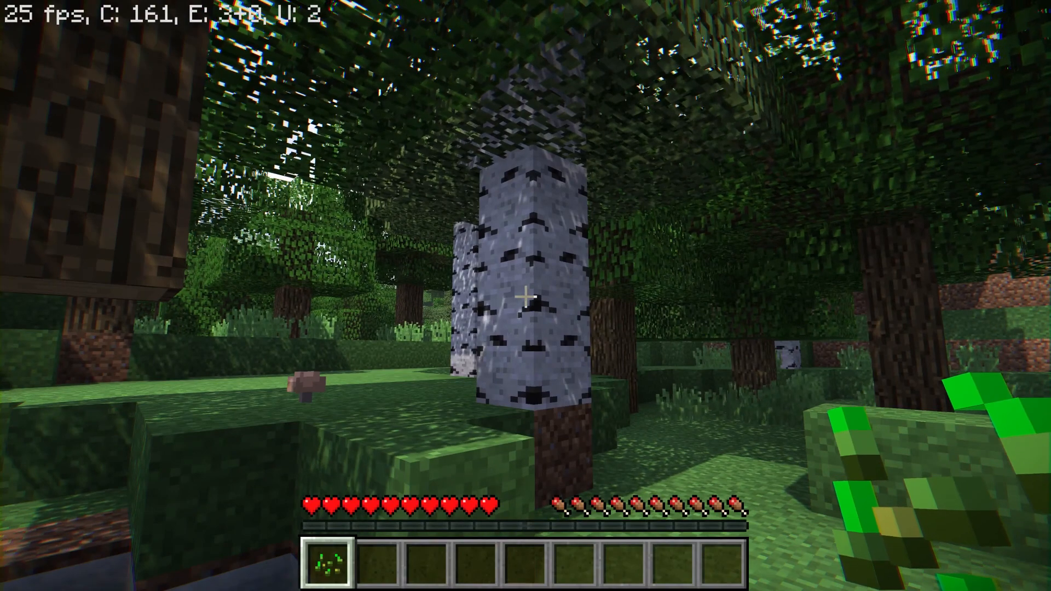
key("w")
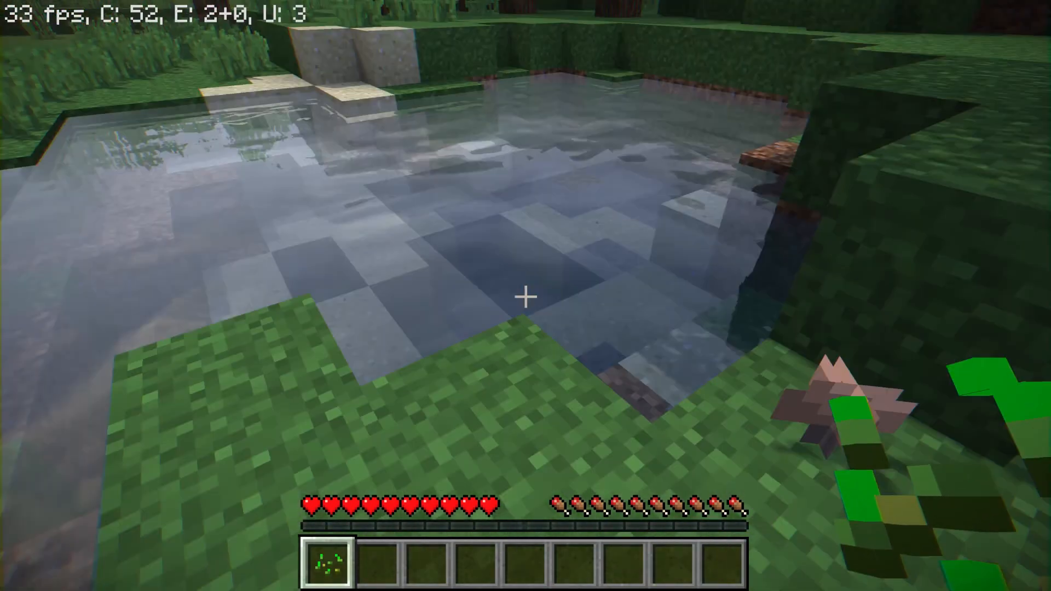
key("w")
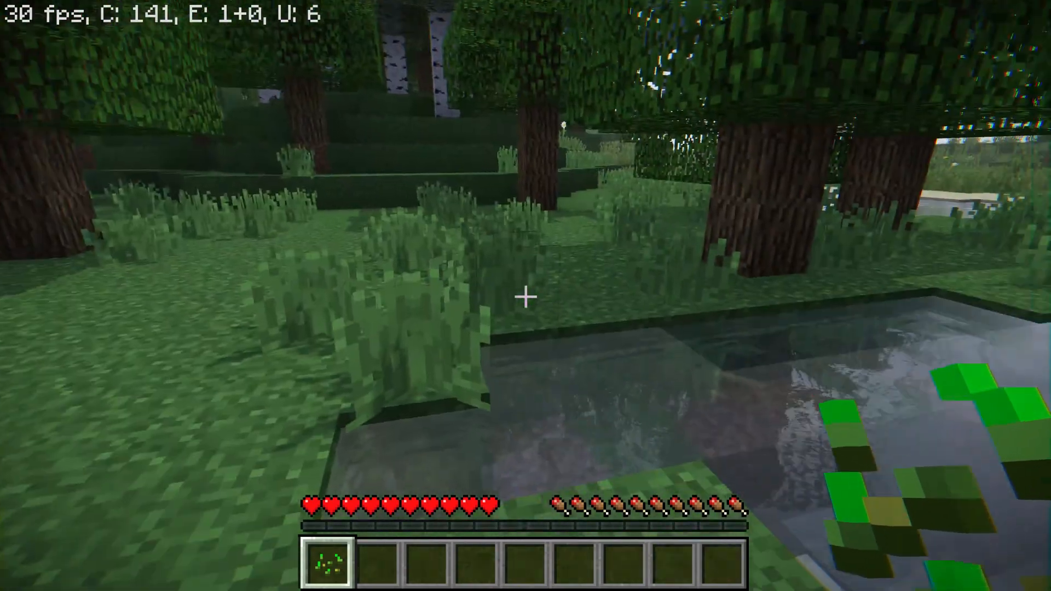
key("s")
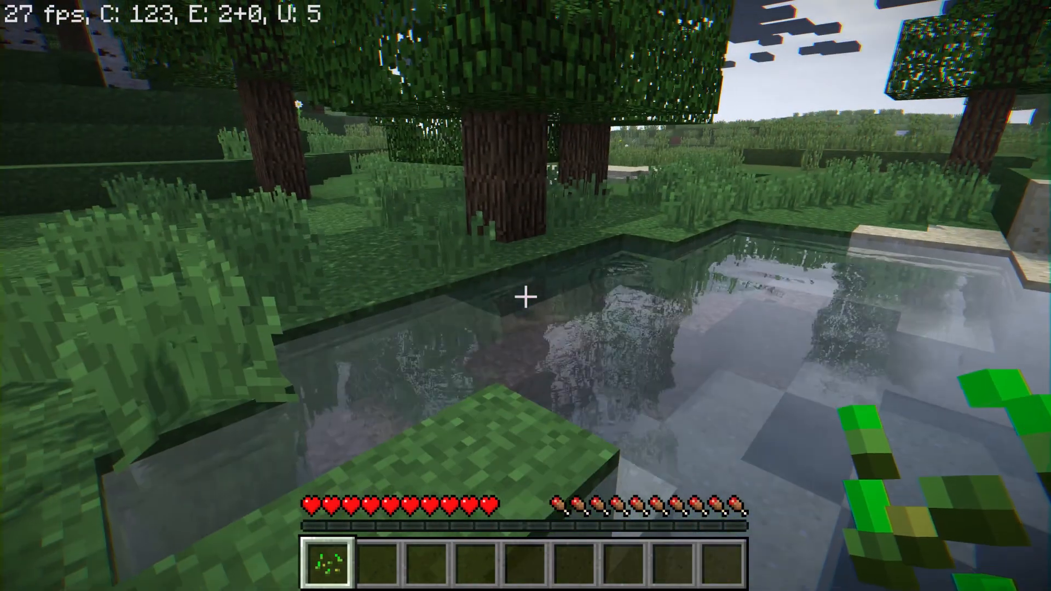
key("w")
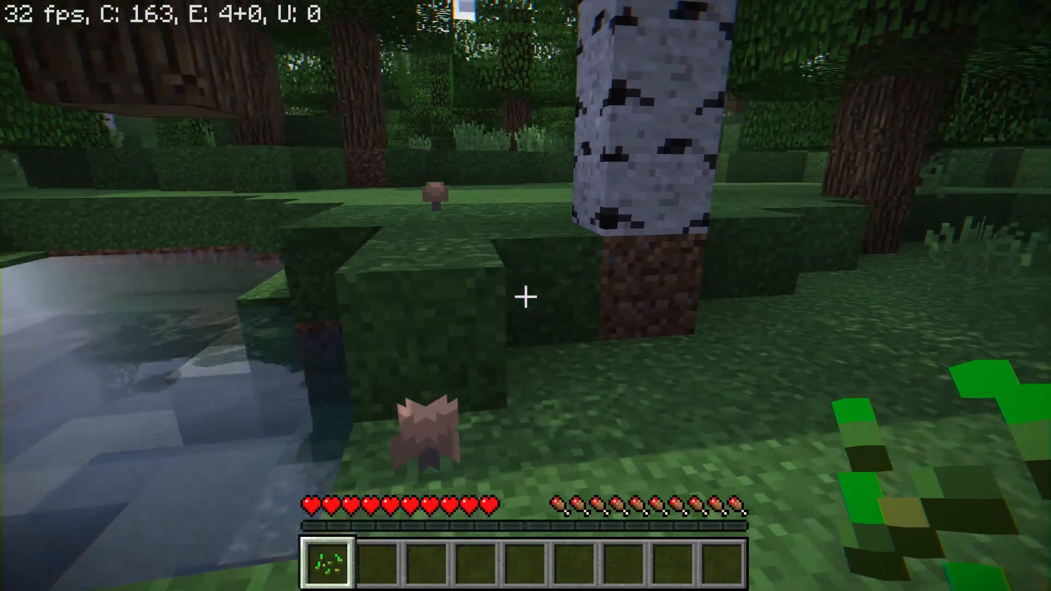
key("w")
key("space")
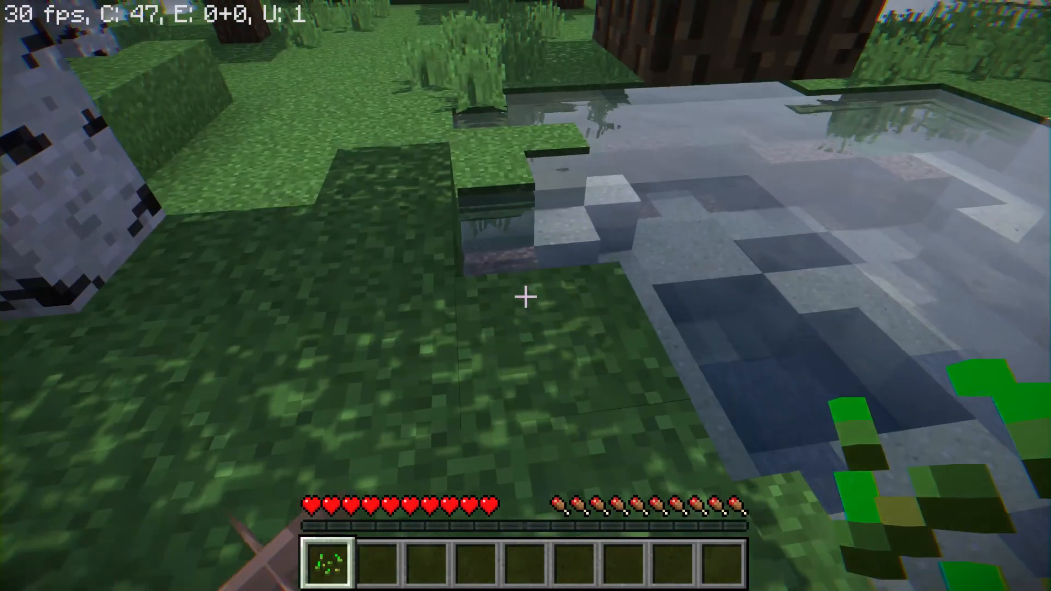
key("w")
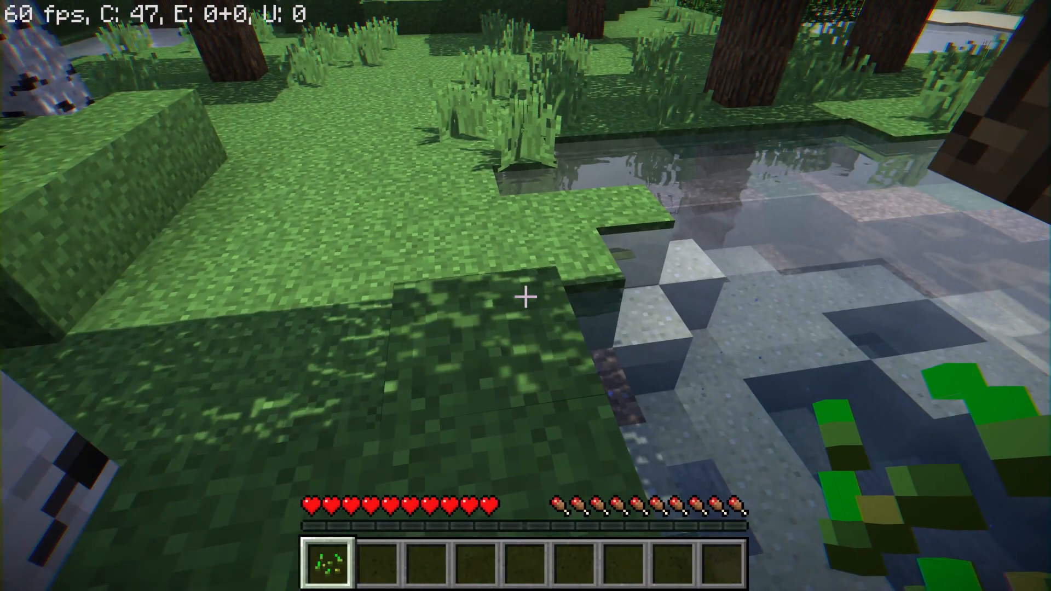
right_click(525, 296)
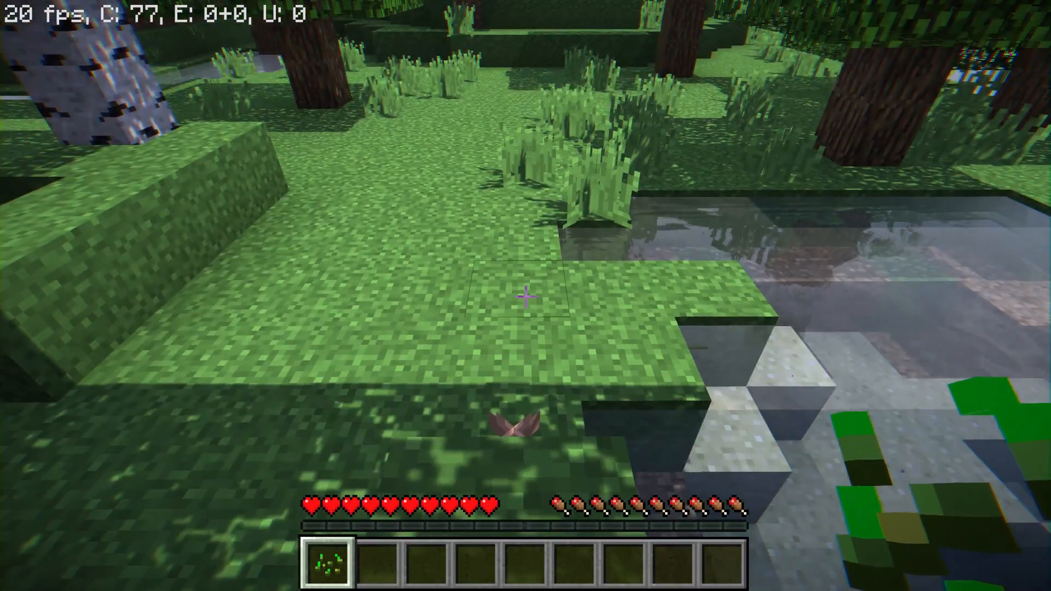